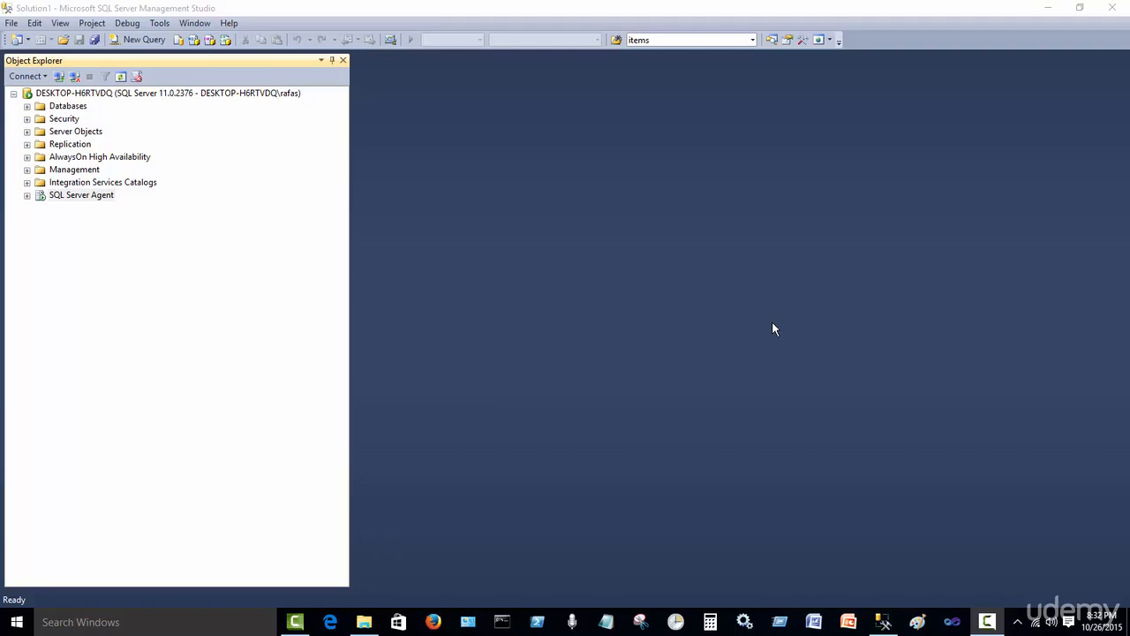
Start a new maintenance plan with the Maintenance Plan Wizard and name it System Backups, keeping the single on-demand schedule.
{"action": "left_click", "coordinate": [26, 171]}
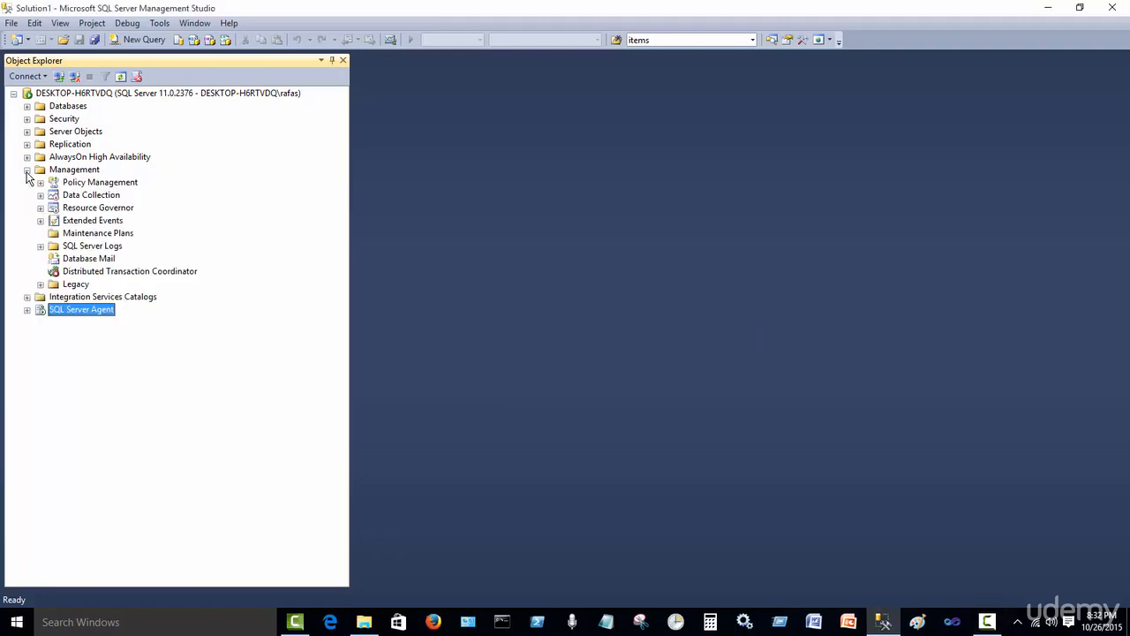
{"action": "left_click", "coordinate": [105, 234]}
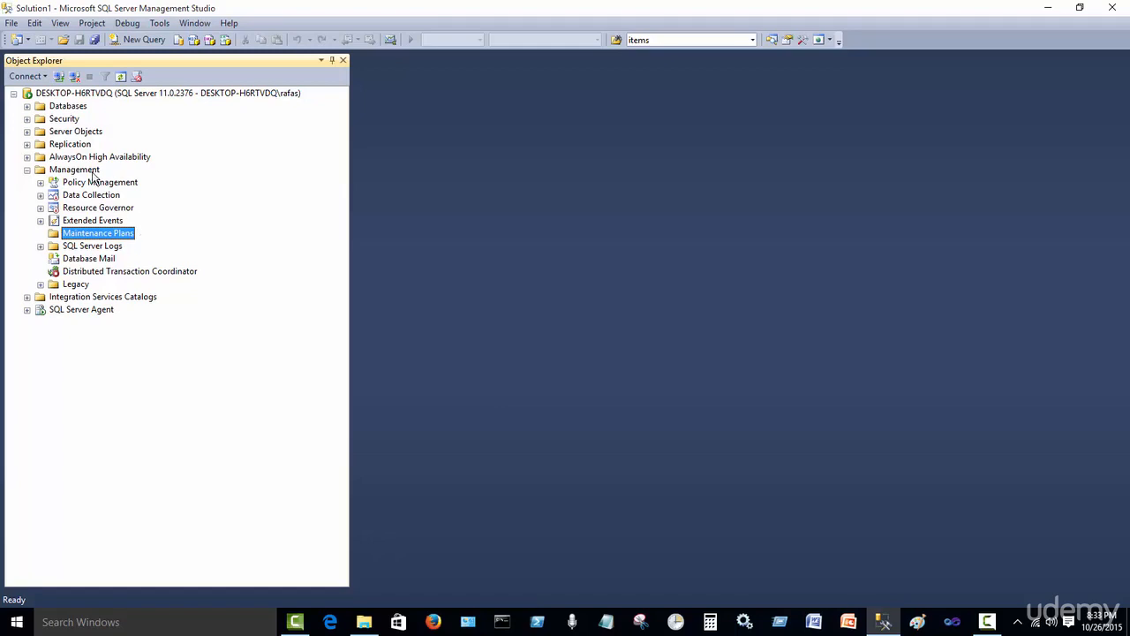
{"action": "right_click", "coordinate": [124, 239]}
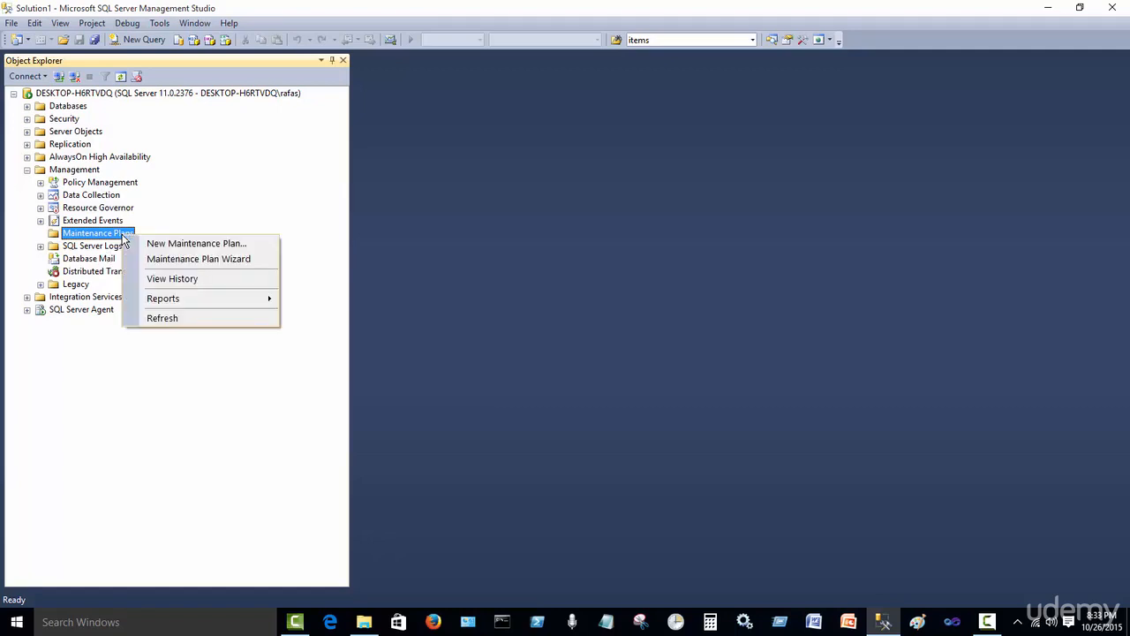
{"action": "left_click", "coordinate": [247, 261]}
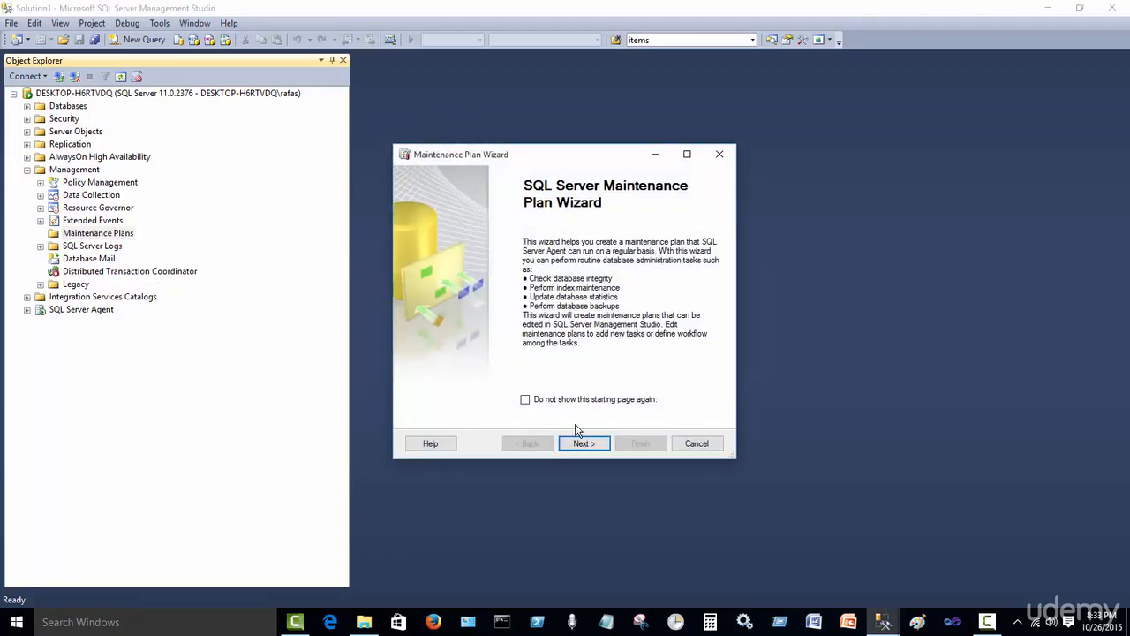
{"action": "left_click", "coordinate": [582, 443]}
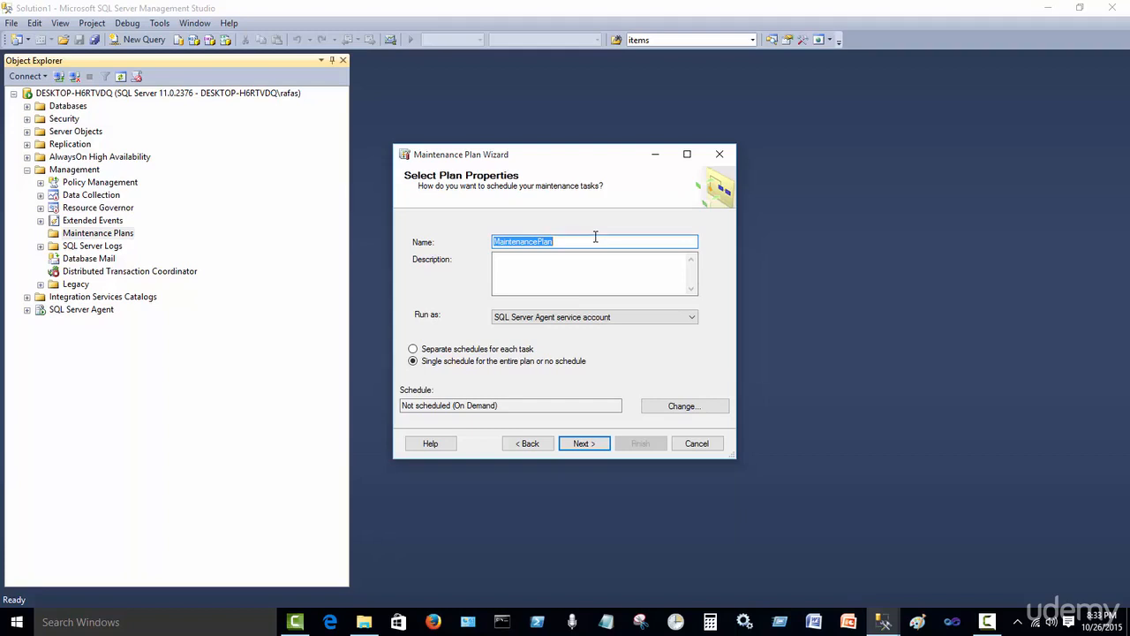
{"action": "type", "text": "System Backups"}
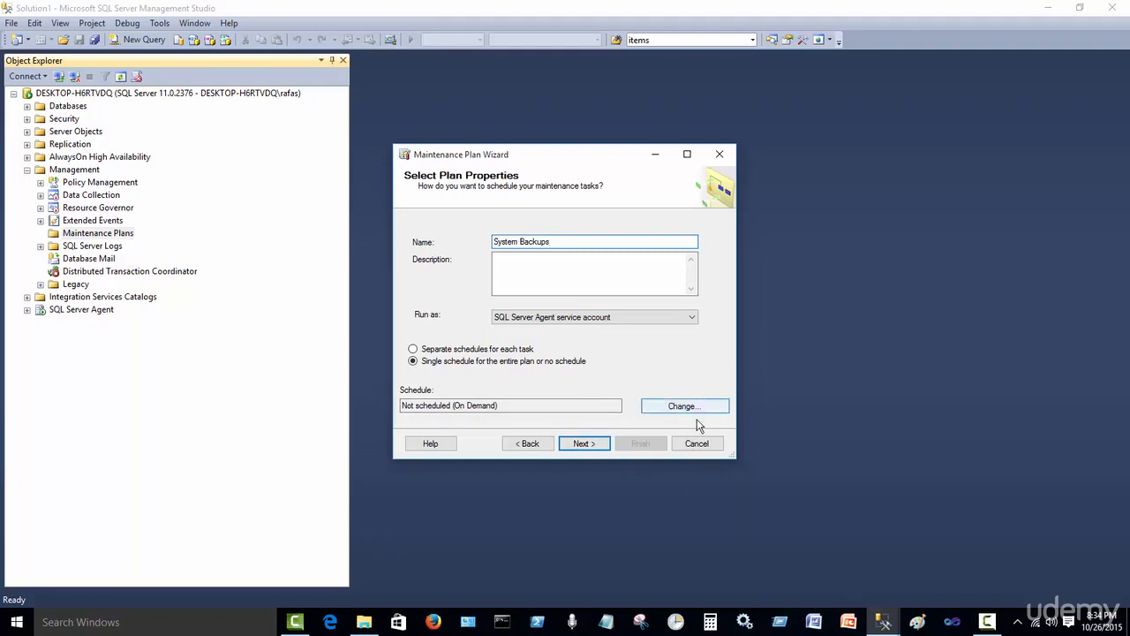
{"action": "left_click", "coordinate": [584, 444]}
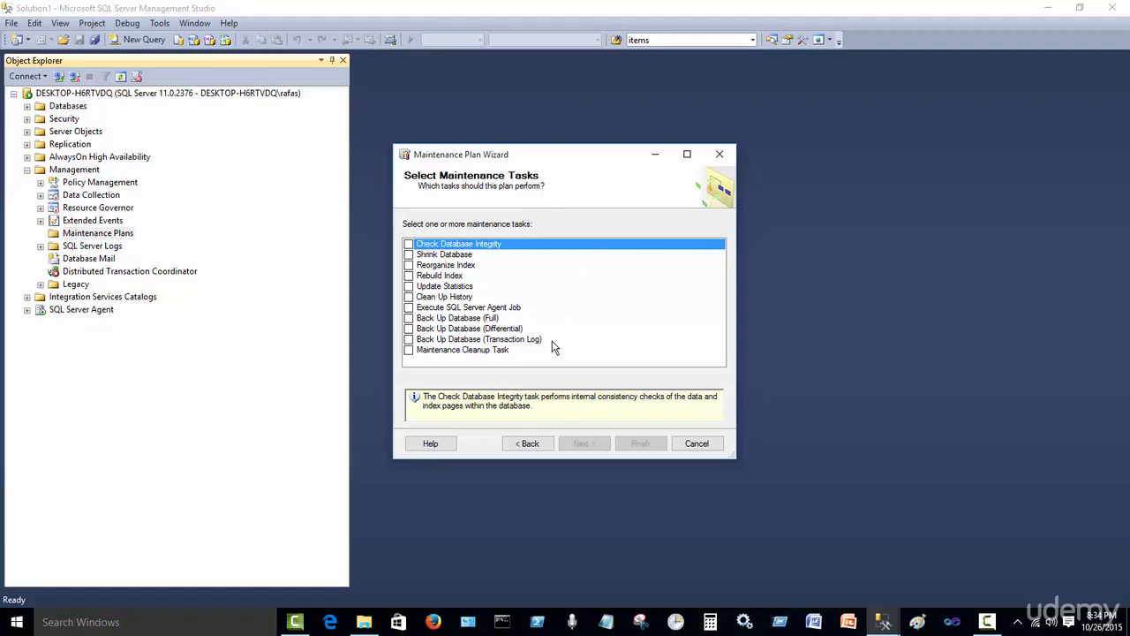
Include the Back Up Database (Full) task in the plan and open its database selection.
{"action": "left_click", "coordinate": [409, 319]}
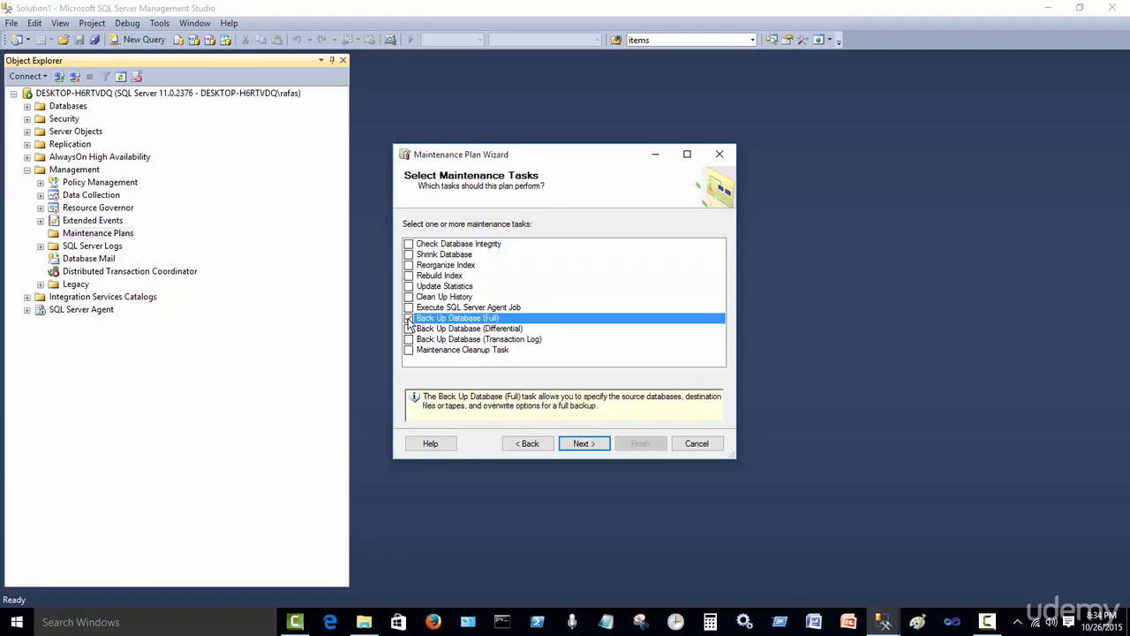
{"action": "left_click", "coordinate": [585, 445]}
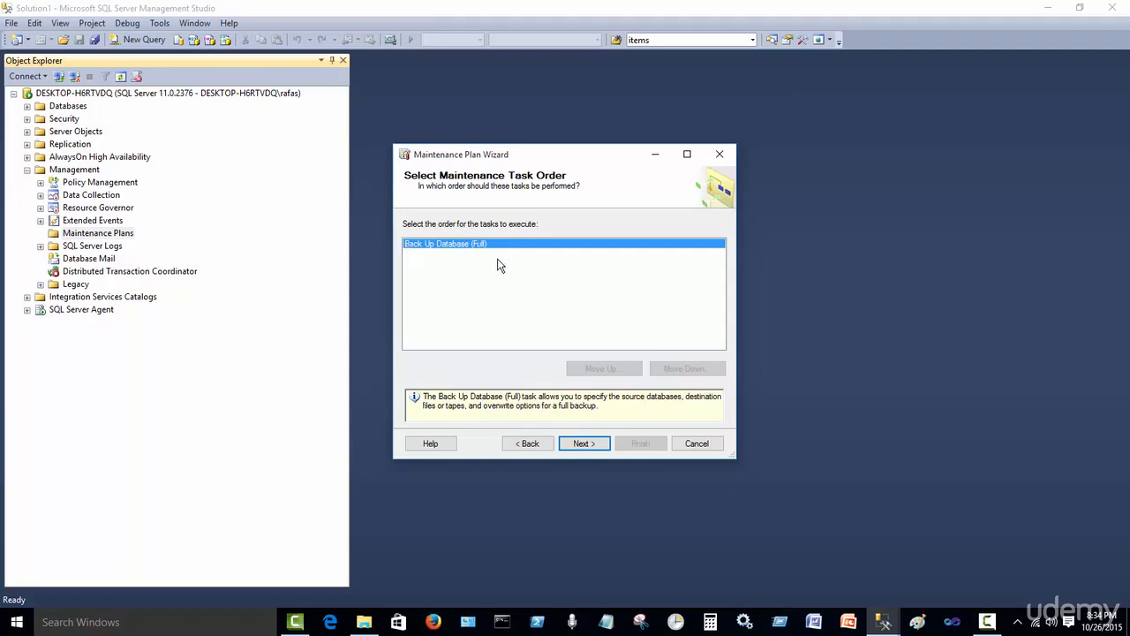
{"action": "left_click", "coordinate": [585, 443]}
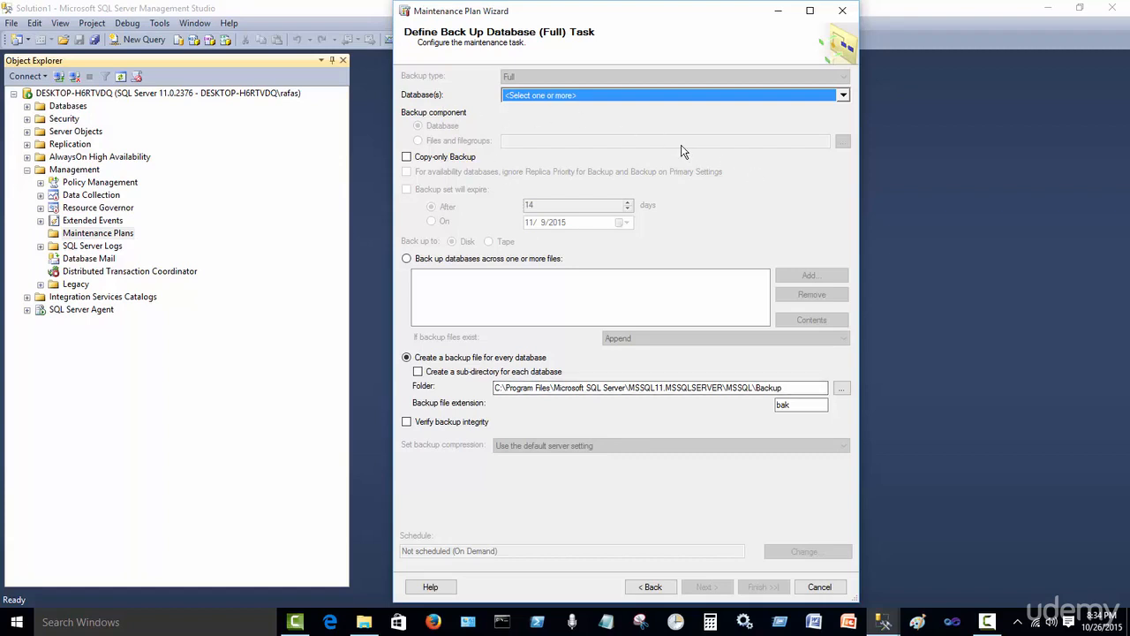
{"action": "left_click", "coordinate": [843, 97]}
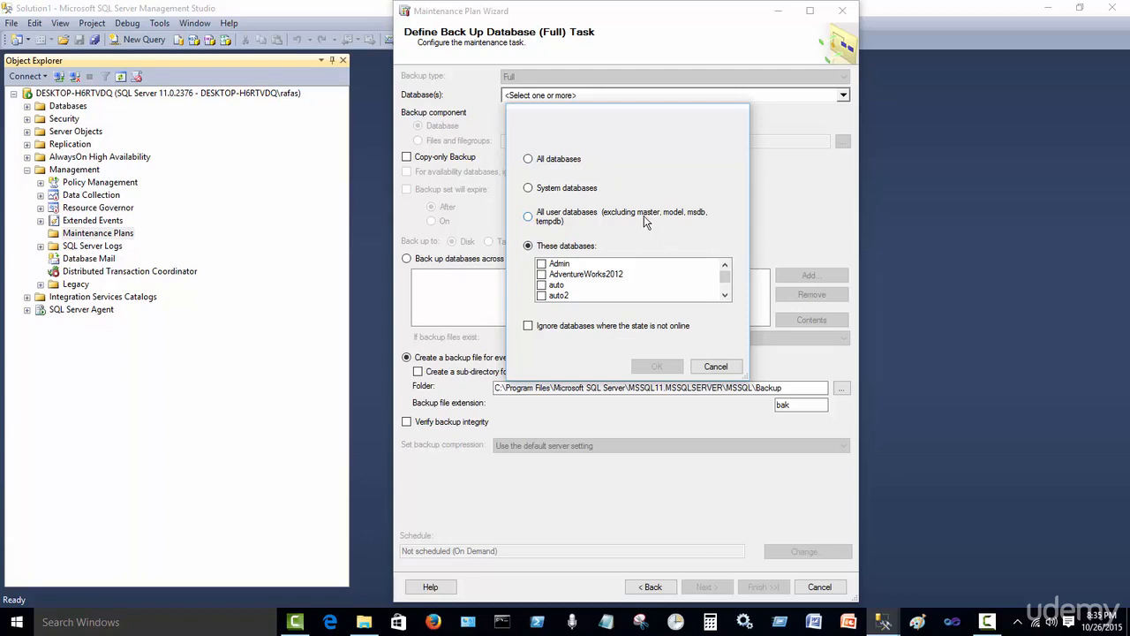
{"action": "left_click", "coordinate": [531, 189]}
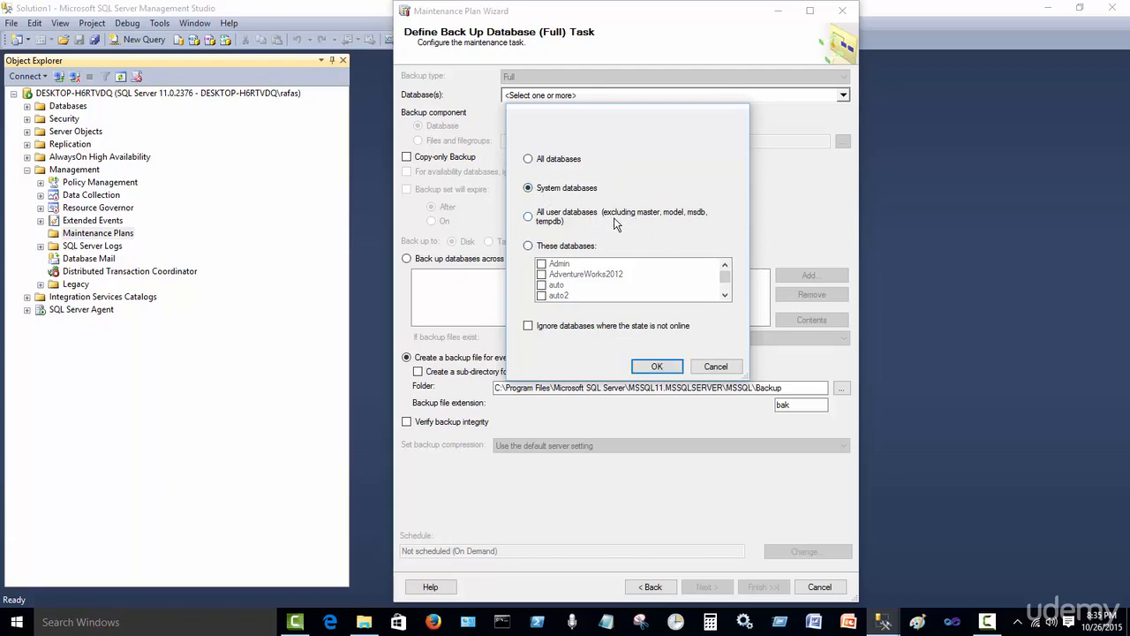
{"action": "left_click", "coordinate": [528, 218]}
{"action": "left_click", "coordinate": [528, 245]}
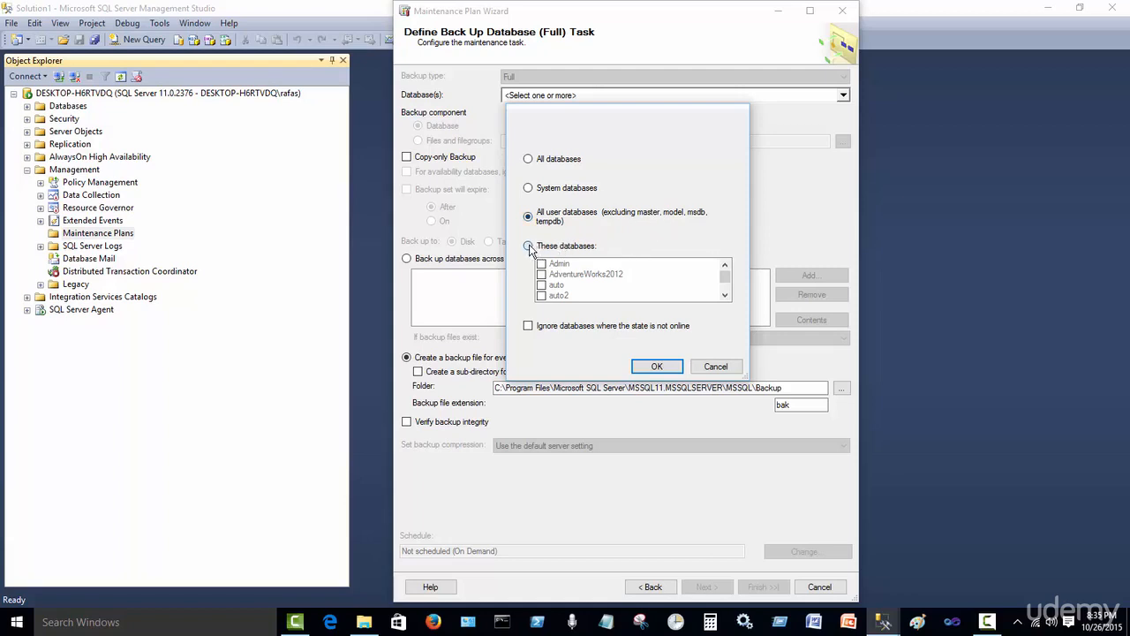
{"action": "left_click", "coordinate": [725, 296]}
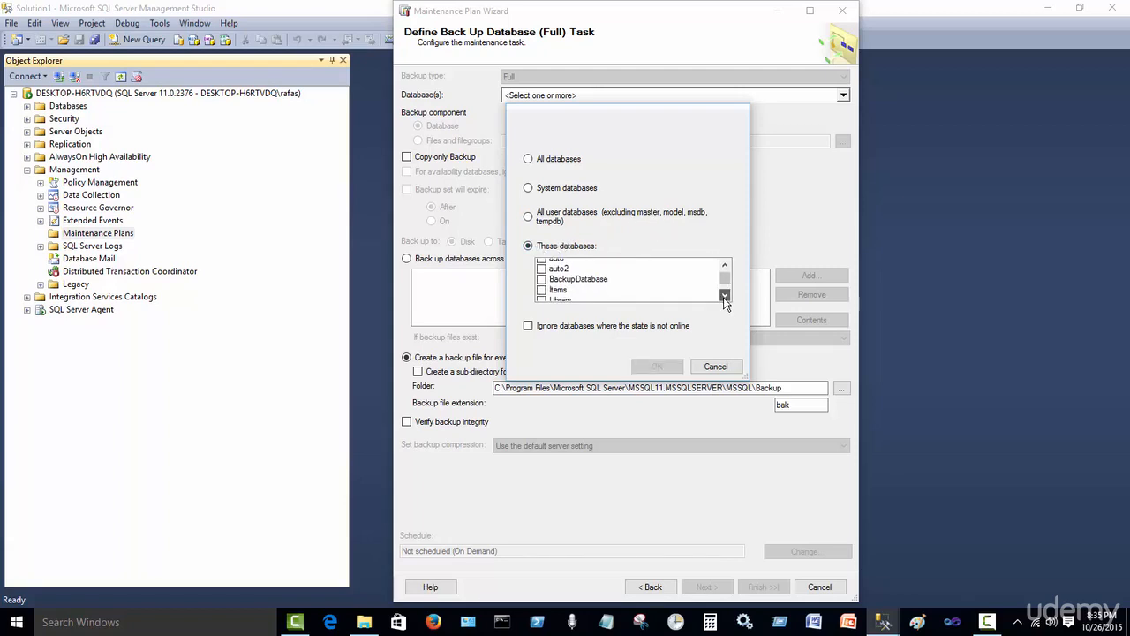
{"action": "left_click", "coordinate": [724, 298]}
{"action": "left_click_drag", "start_coordinate": [725, 279], "coordinate": [725, 273]}
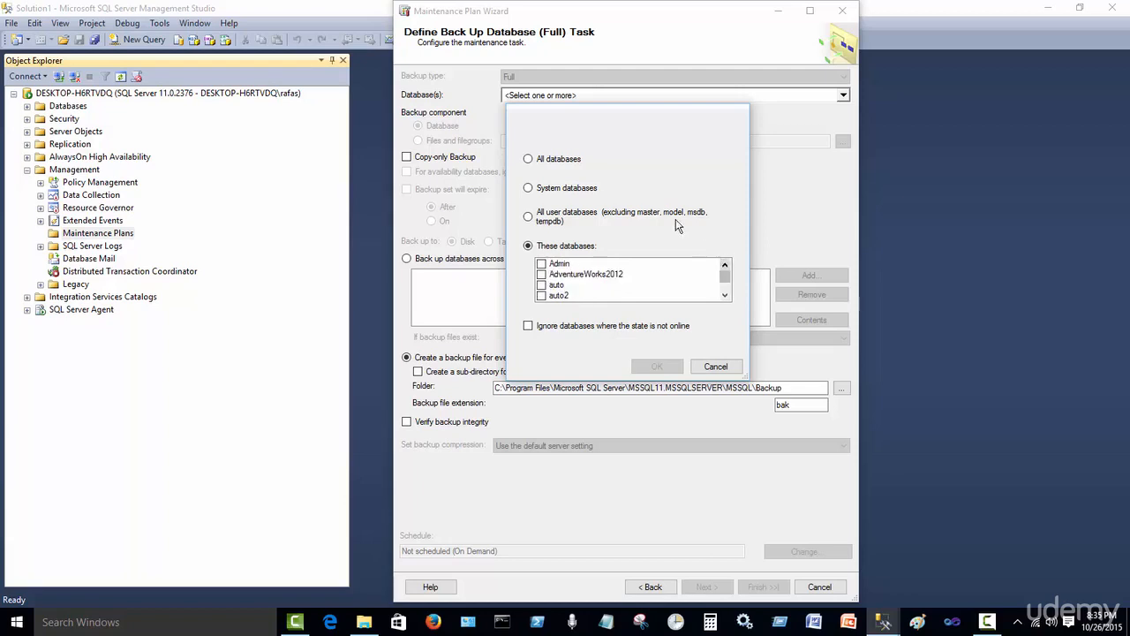
Set the full backup to cover the system databases, ignoring databases whose state is not online.
{"action": "left_click", "coordinate": [547, 189]}
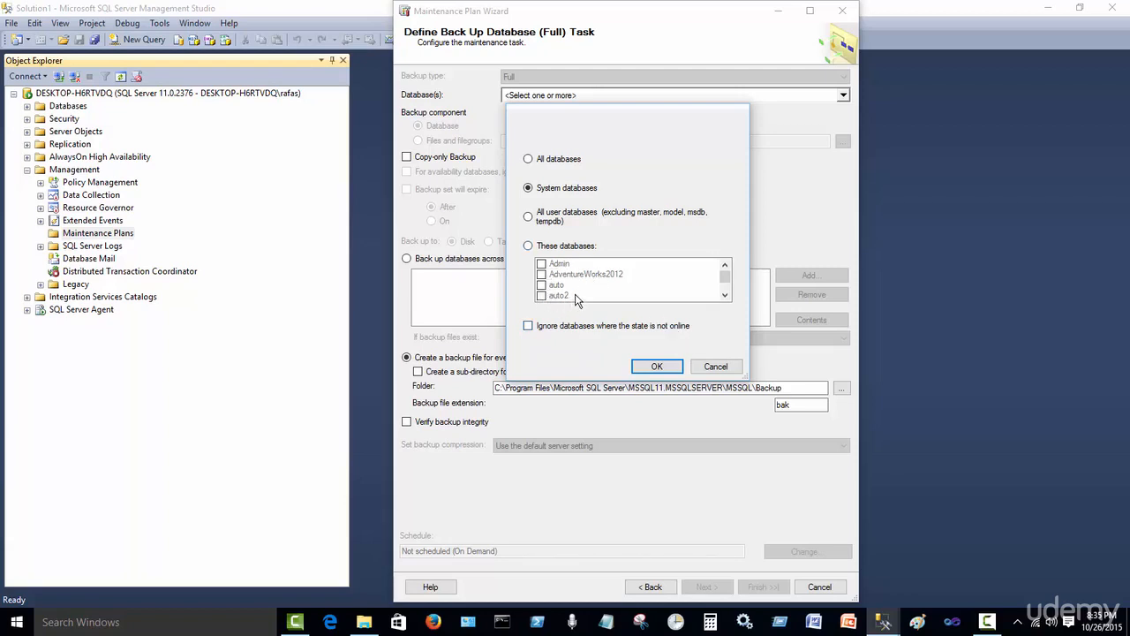
{"action": "left_click", "coordinate": [529, 328]}
{"action": "left_click", "coordinate": [657, 366]}
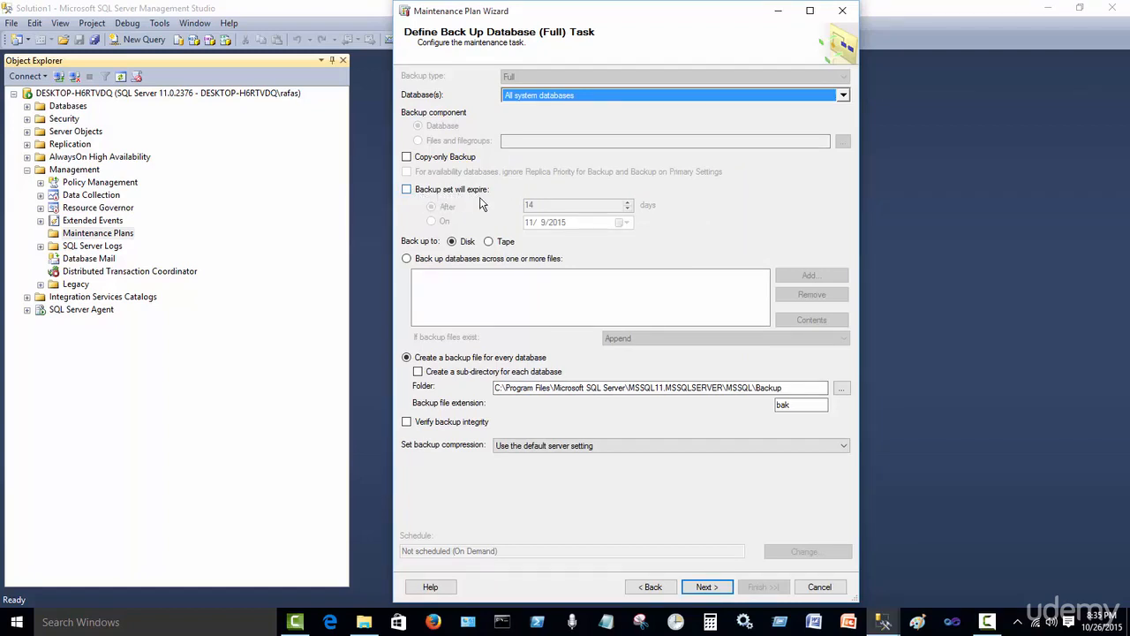
{"action": "left_click", "coordinate": [407, 189]}
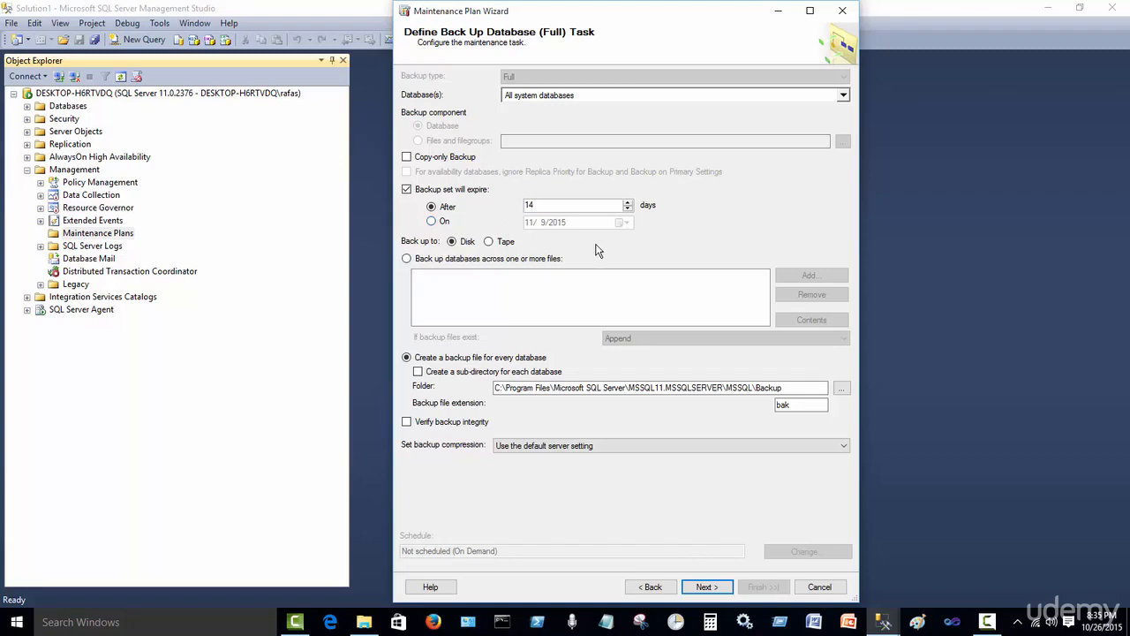
{"action": "left_click", "coordinate": [407, 191]}
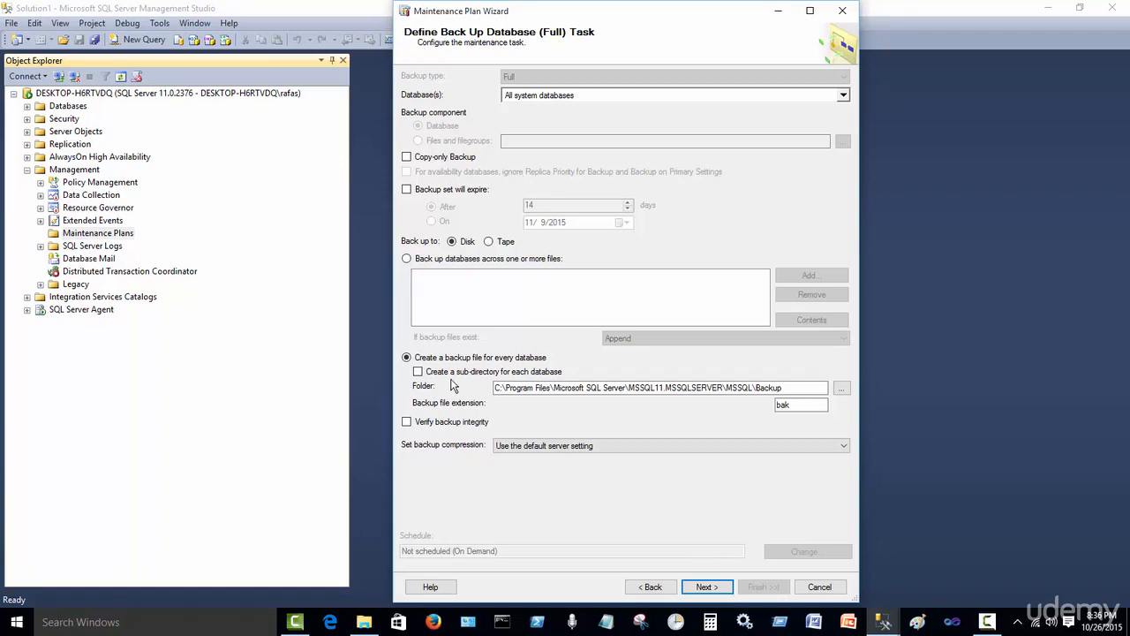
{"action": "left_click", "coordinate": [419, 373]}
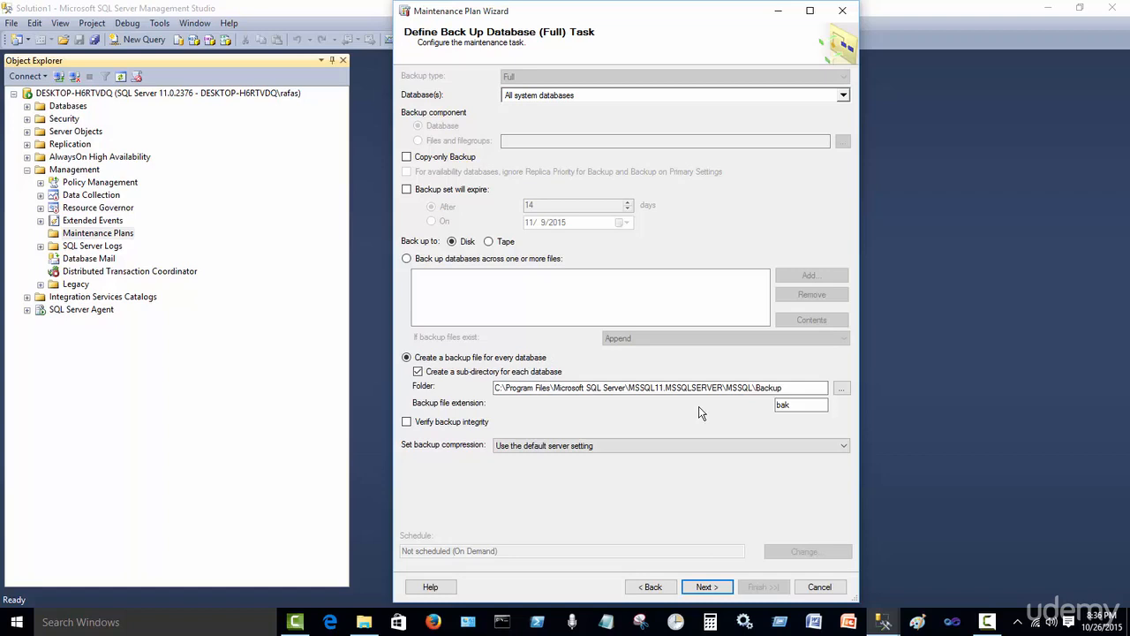
{"action": "double_click", "coordinate": [774, 389]}
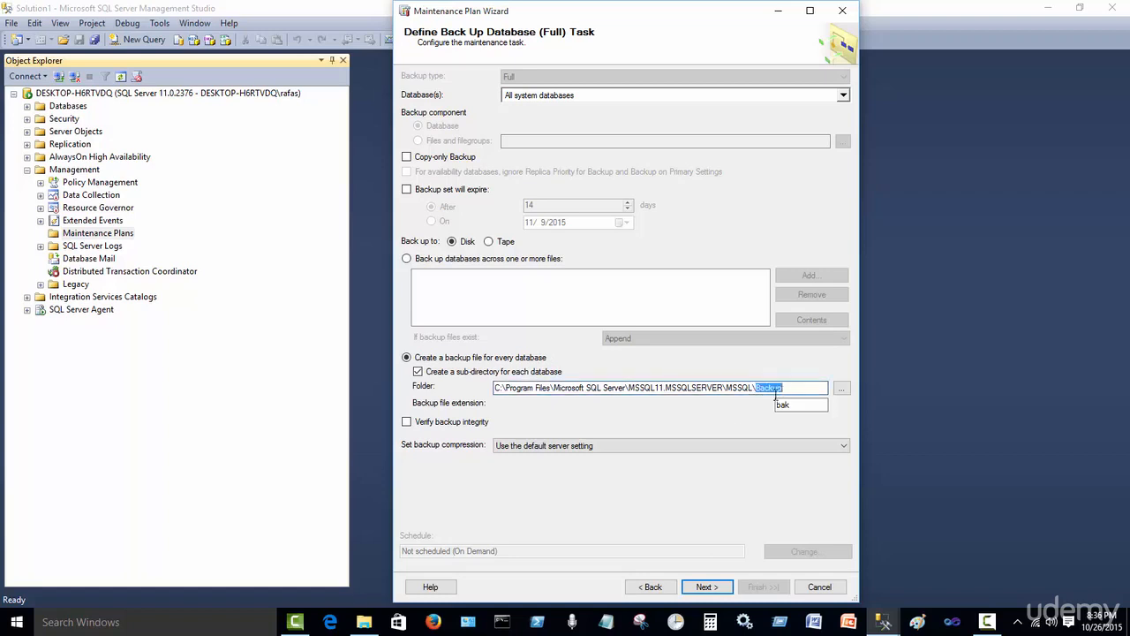
{"action": "left_click", "coordinate": [419, 372]}
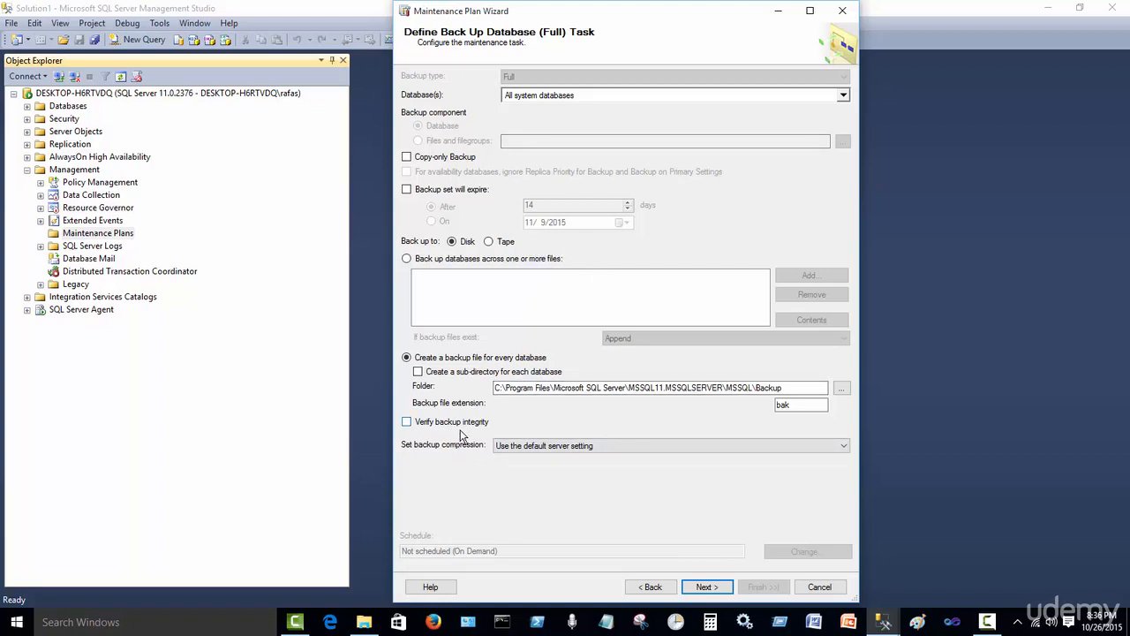
Enable backup integrity verification and complete the wizard with the default report options to create the maintenance plan.
{"action": "left_click", "coordinate": [408, 426]}
{"action": "left_click", "coordinate": [696, 586]}
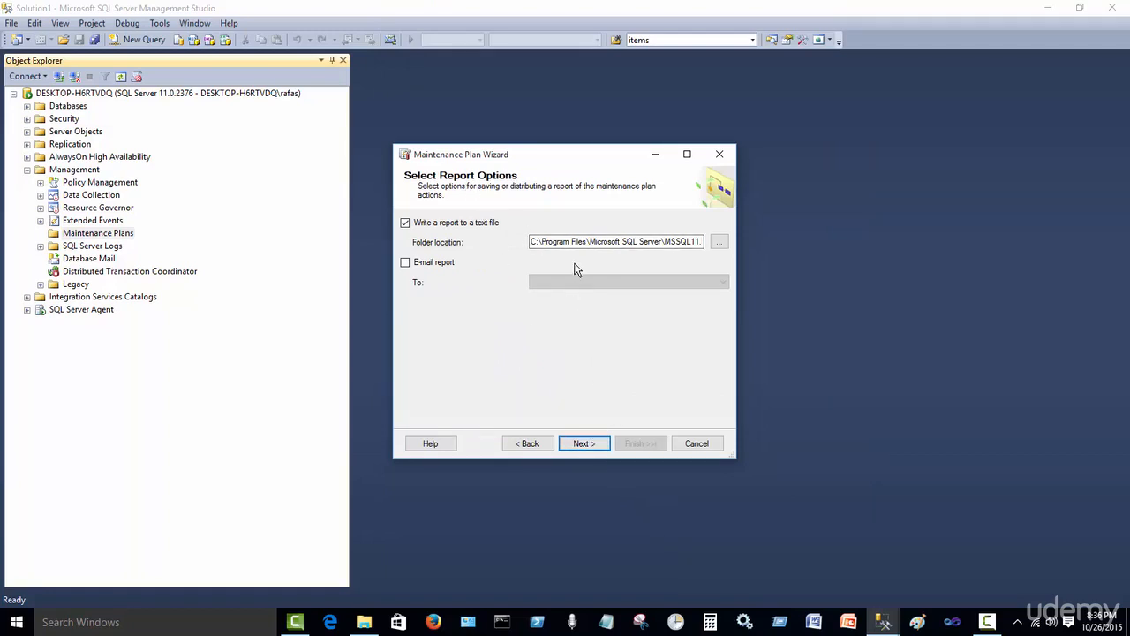
{"action": "left_click", "coordinate": [585, 442]}
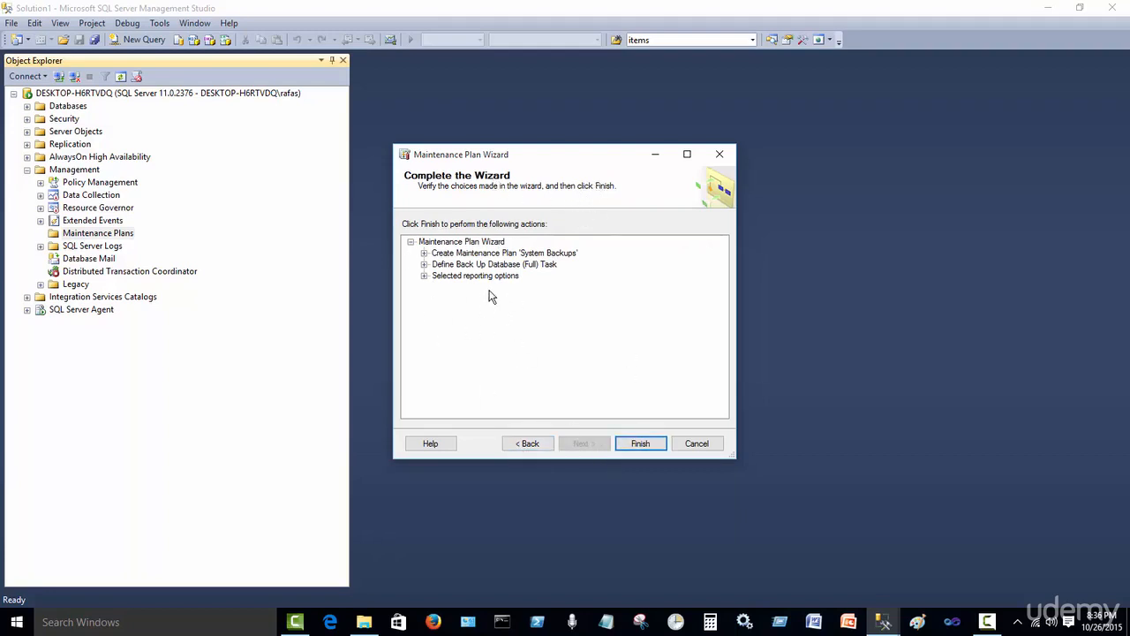
{"action": "left_click", "coordinate": [656, 449]}
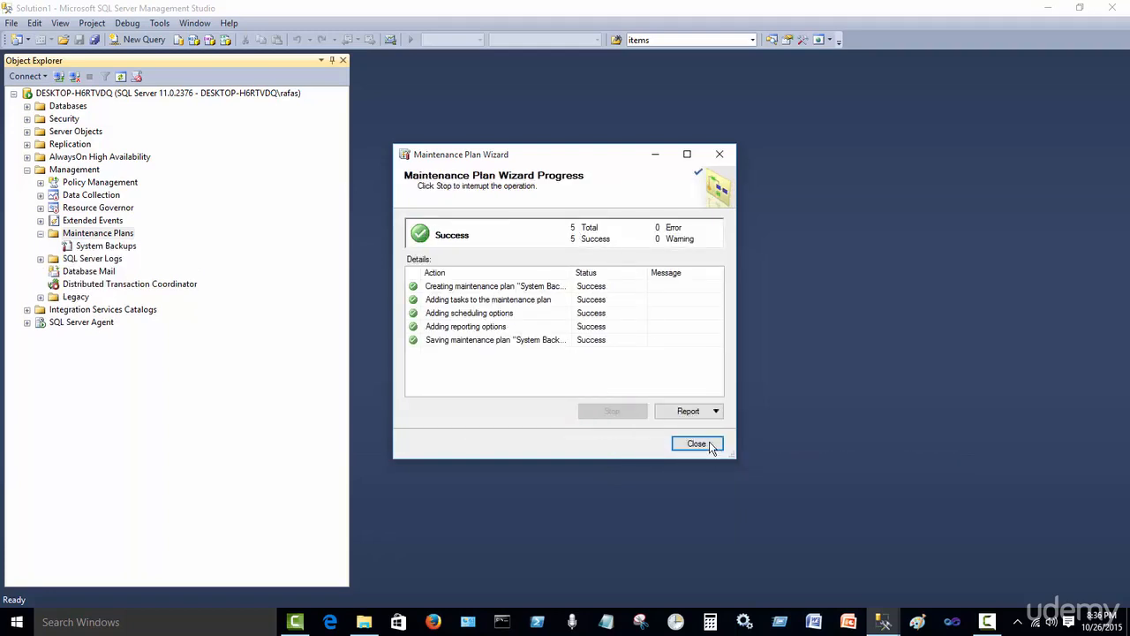
{"action": "left_click", "coordinate": [697, 444]}
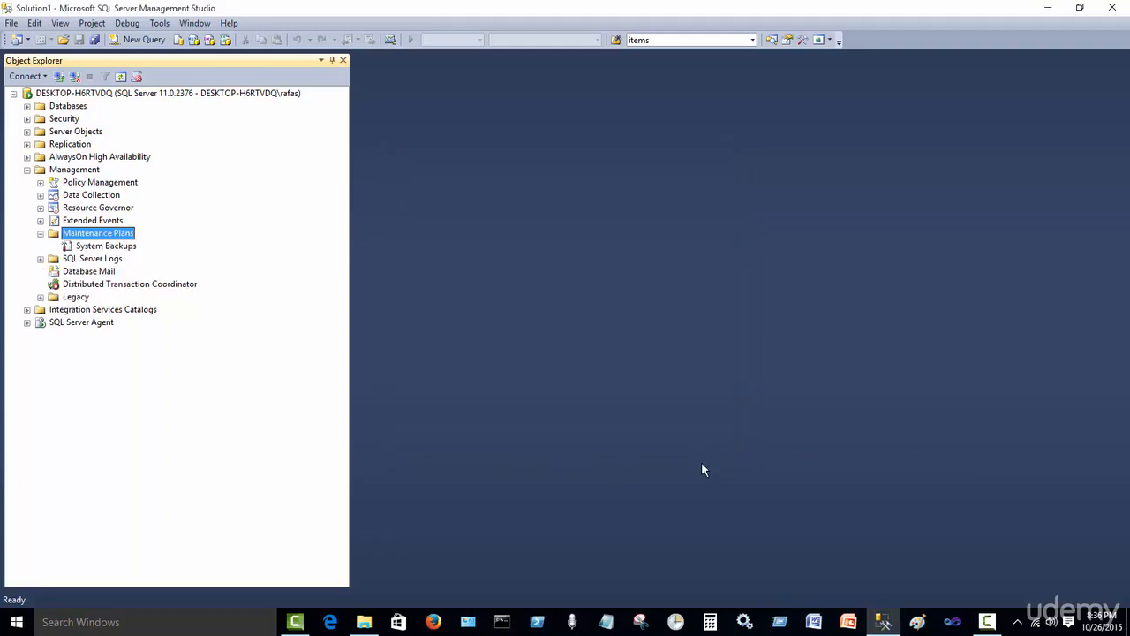
View the history log of the System Backups maintenance plan and close the log viewer.
{"action": "right_click", "coordinate": [106, 252]}
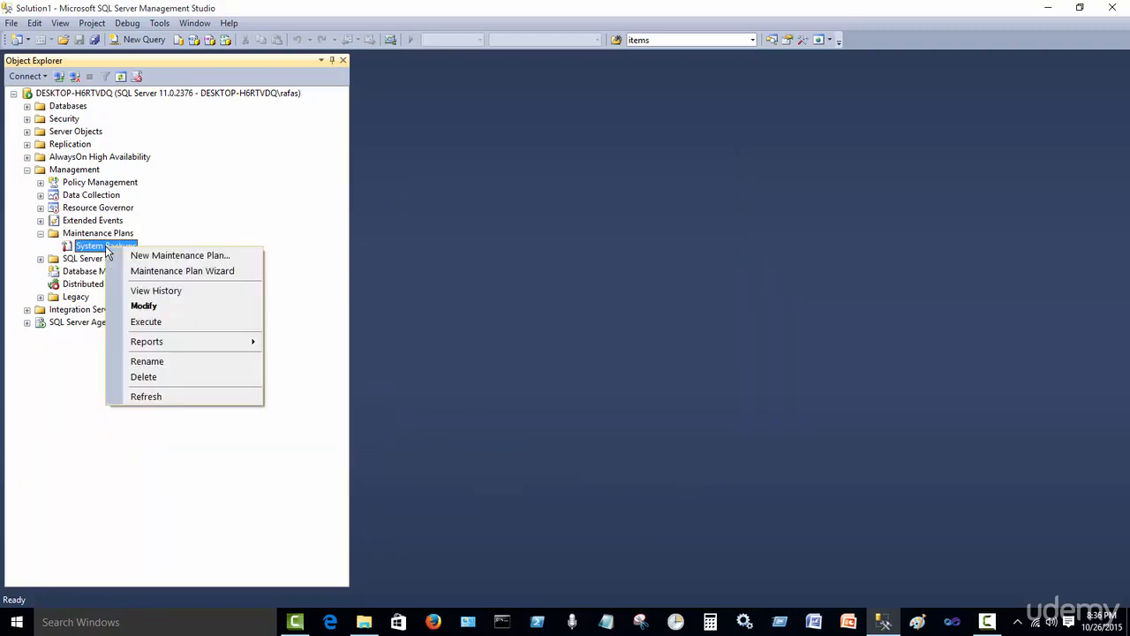
{"action": "left_click", "coordinate": [155, 293]}
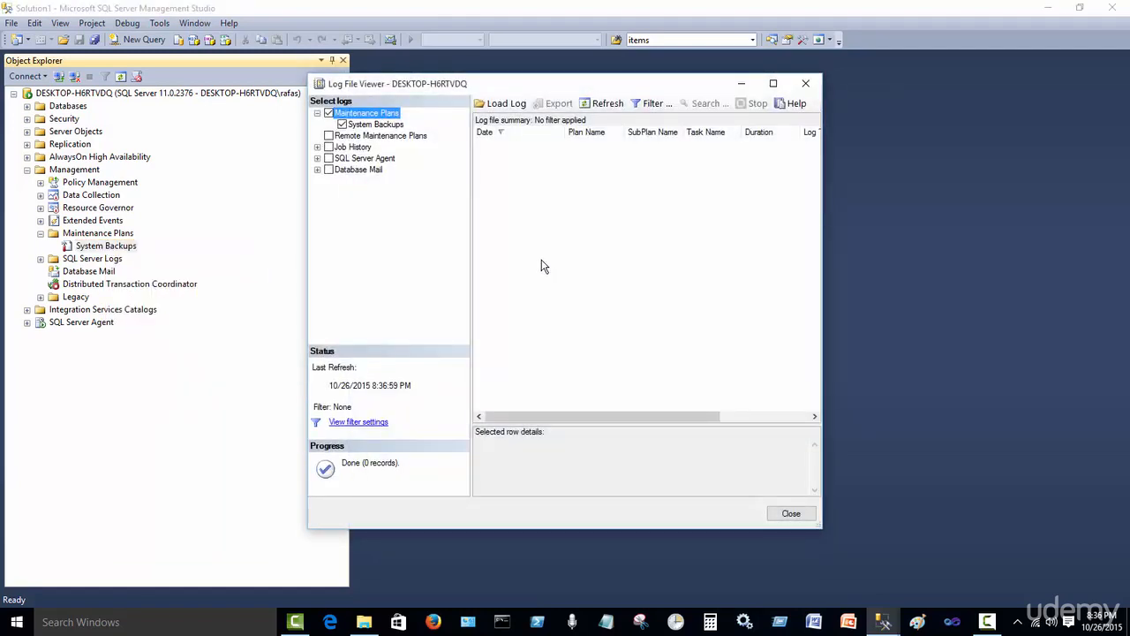
{"action": "left_click", "coordinate": [808, 88]}
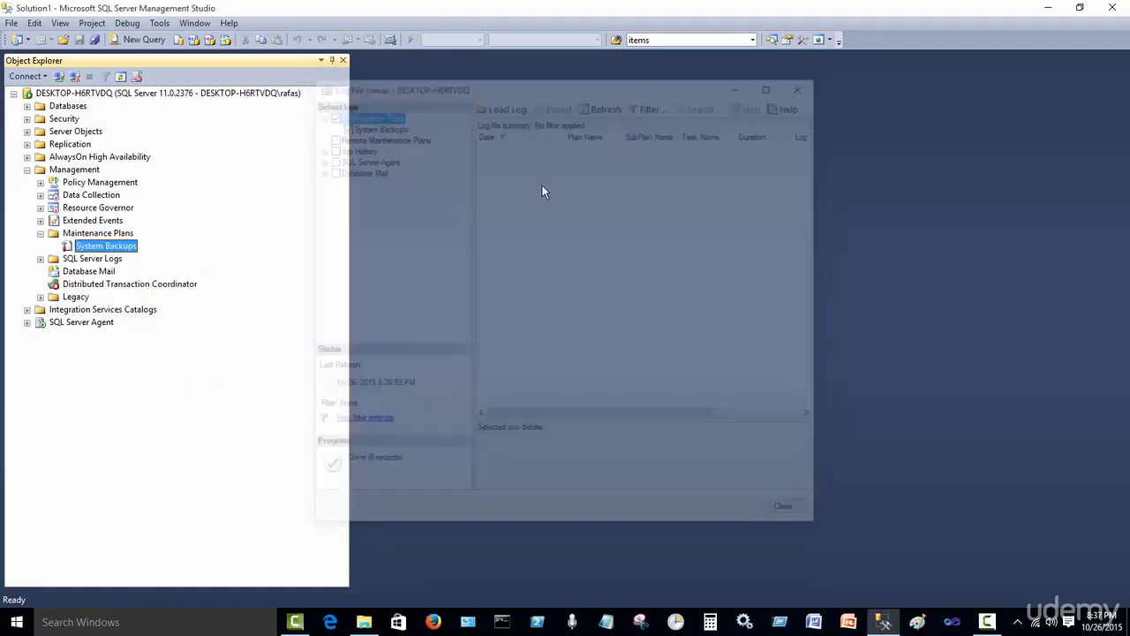
Inspect the design of the System Backups maintenance plan and close it again.
{"action": "right_click", "coordinate": [126, 253]}
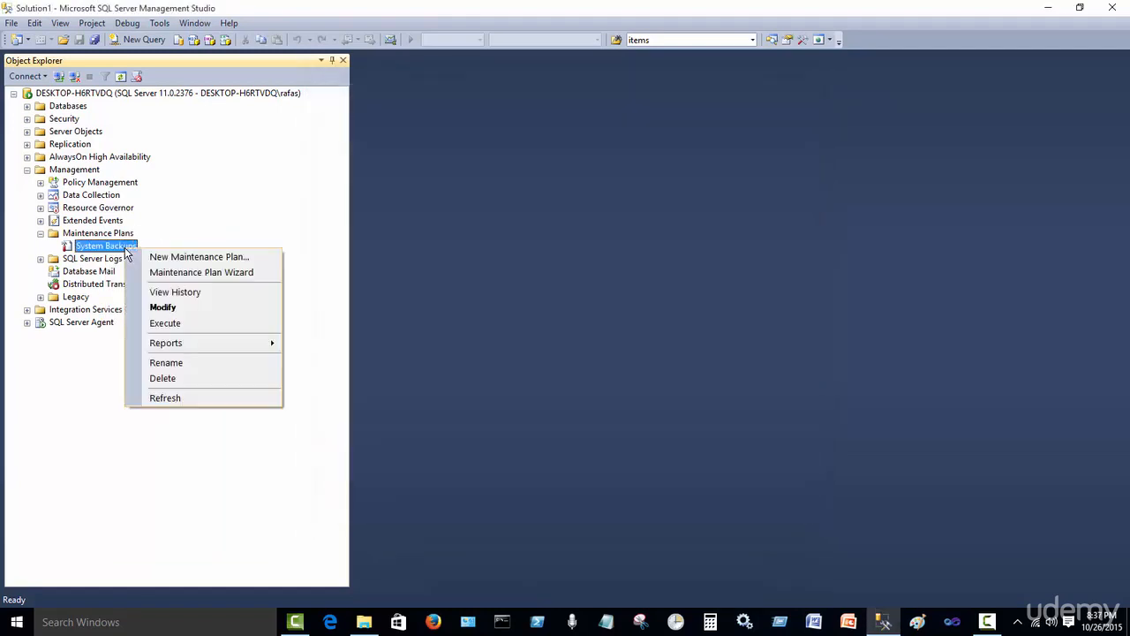
{"action": "left_click", "coordinate": [196, 308]}
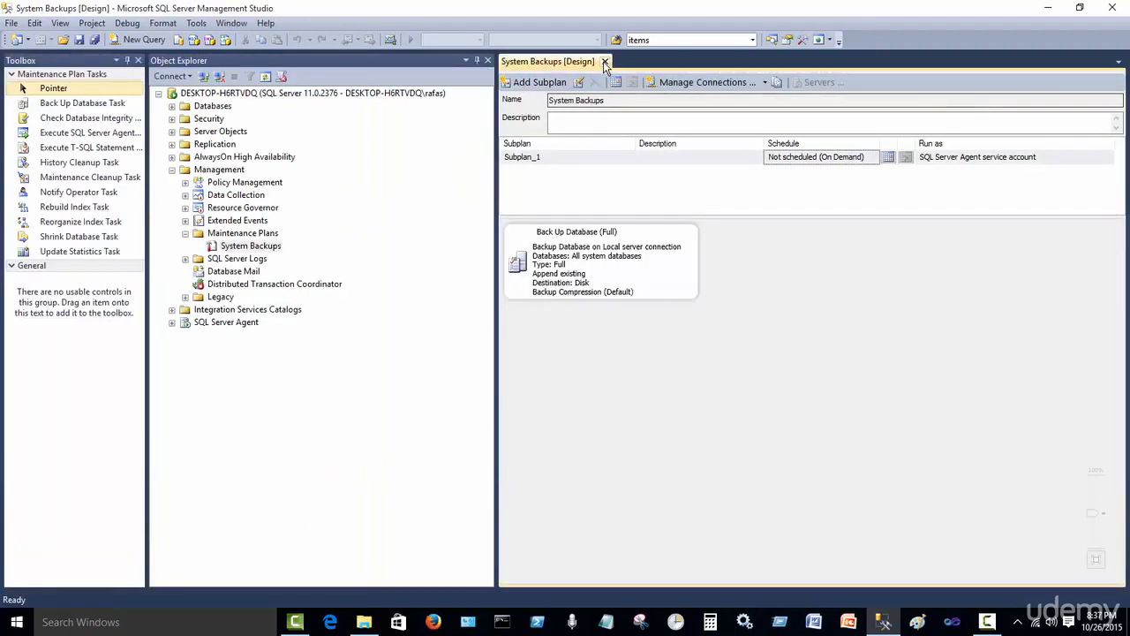
{"action": "left_click", "coordinate": [605, 61]}
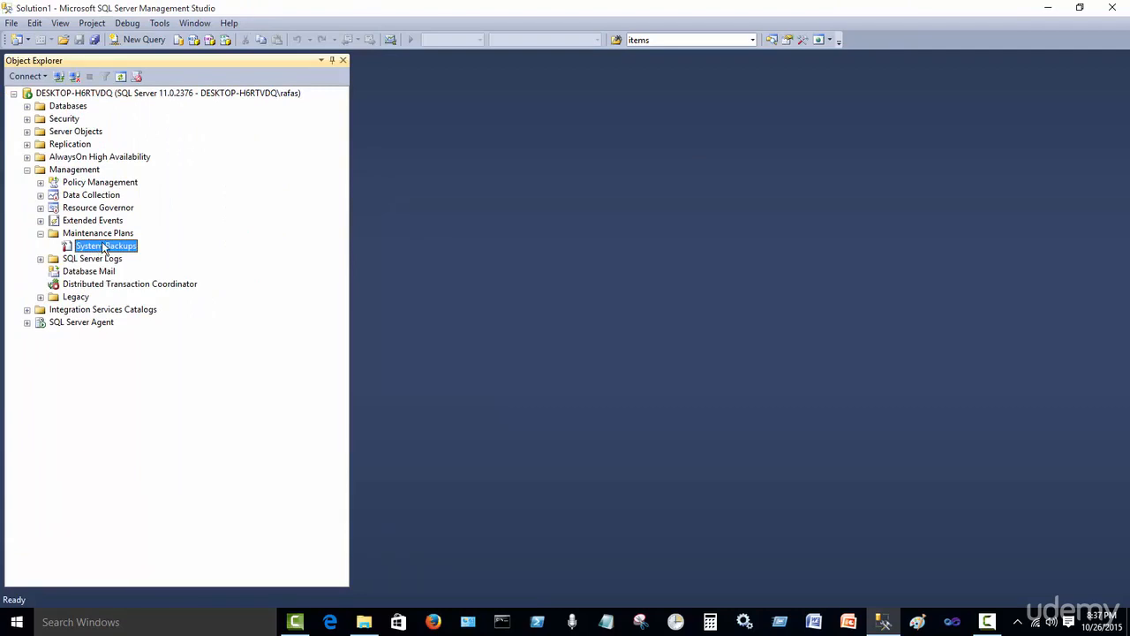
Reopen the System Backups maintenance plan in its design editor for modification.
{"action": "right_click", "coordinate": [102, 246]}
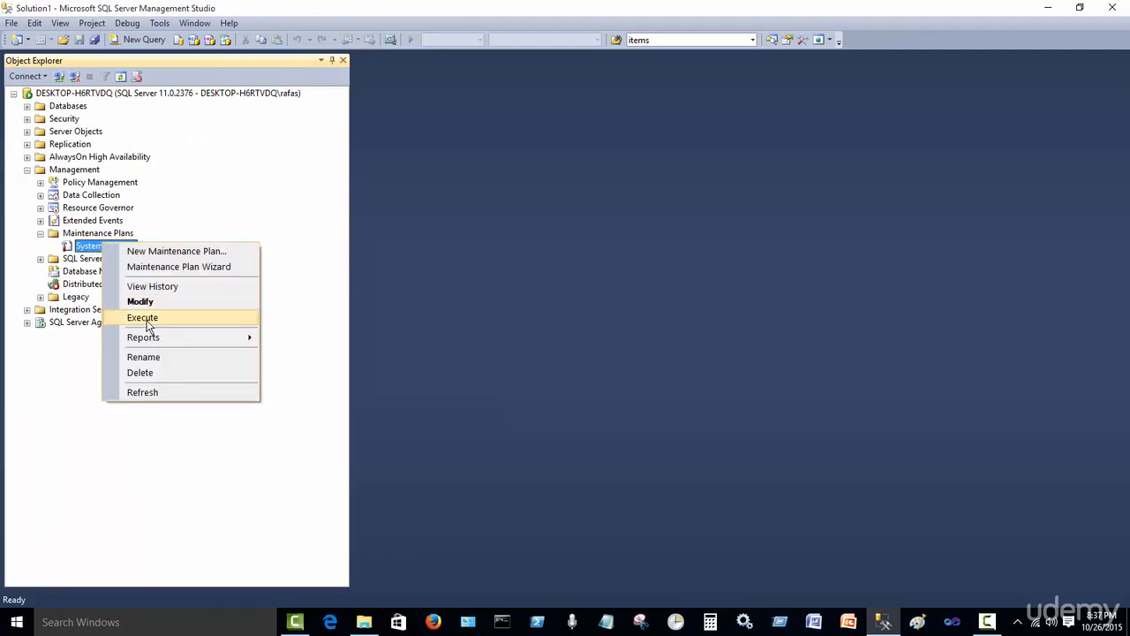
{"action": "left_click", "coordinate": [74, 377]}
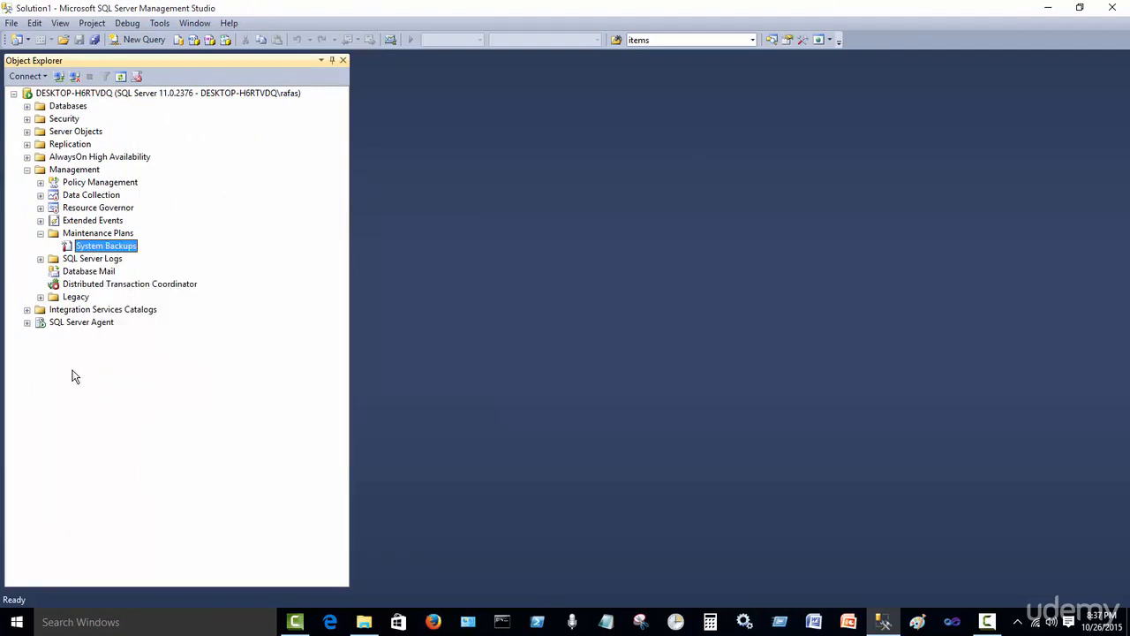
{"action": "double_click", "coordinate": [96, 247]}
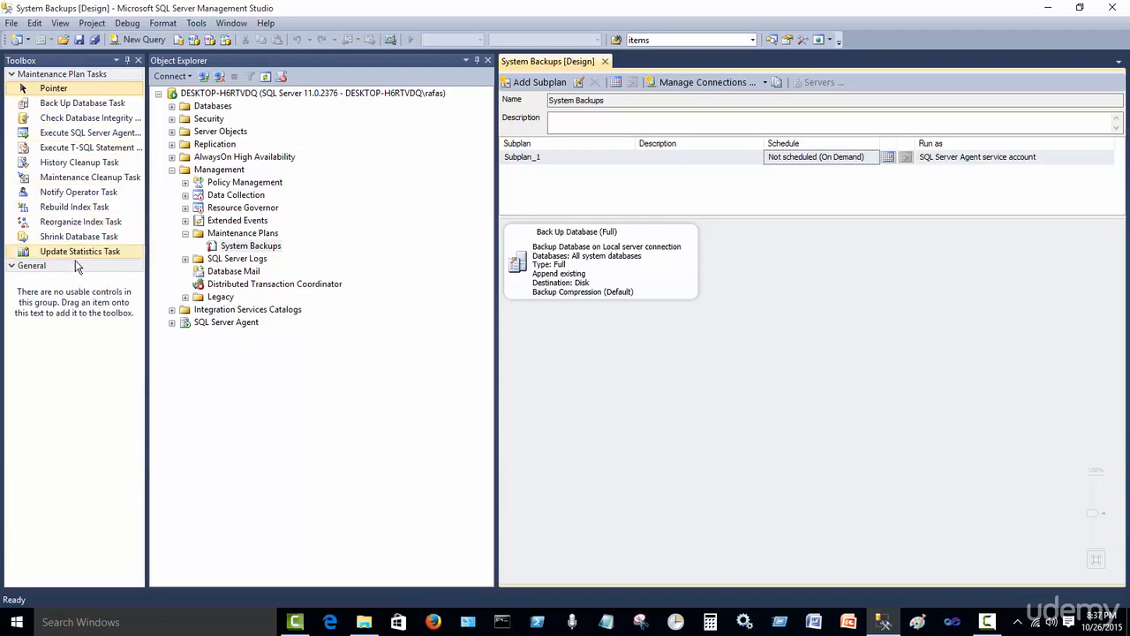
Collapse the Object Explorer and move the Back Up Database task toward the middle of the design surface.
{"action": "left_click", "coordinate": [477, 63]}
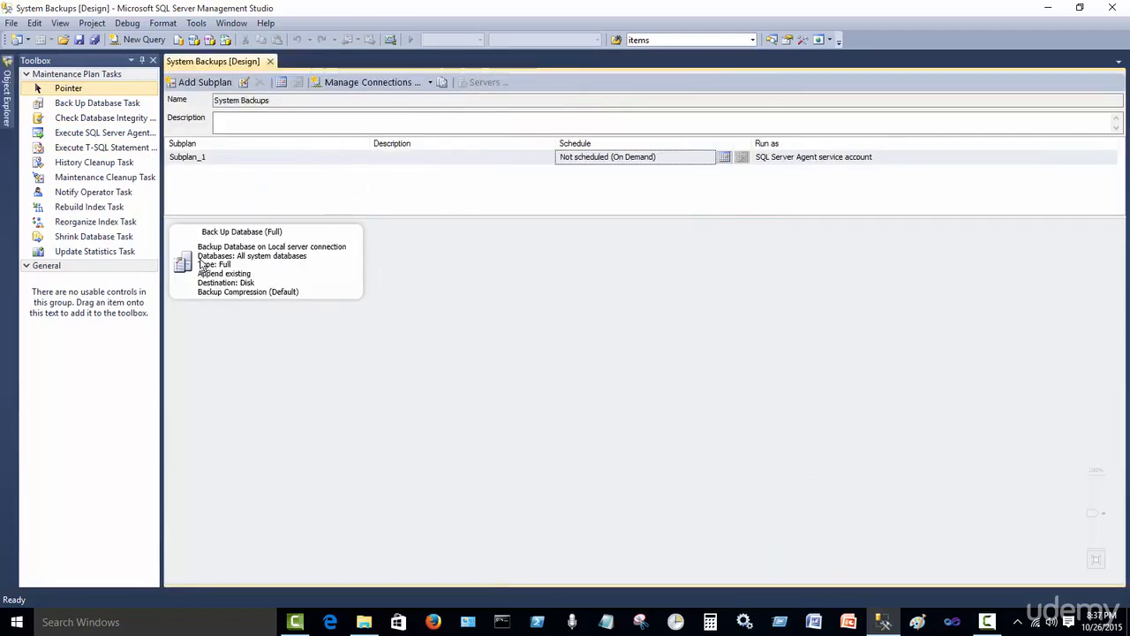
{"action": "left_click_drag", "start_coordinate": [202, 261], "coordinate": [465, 271]}
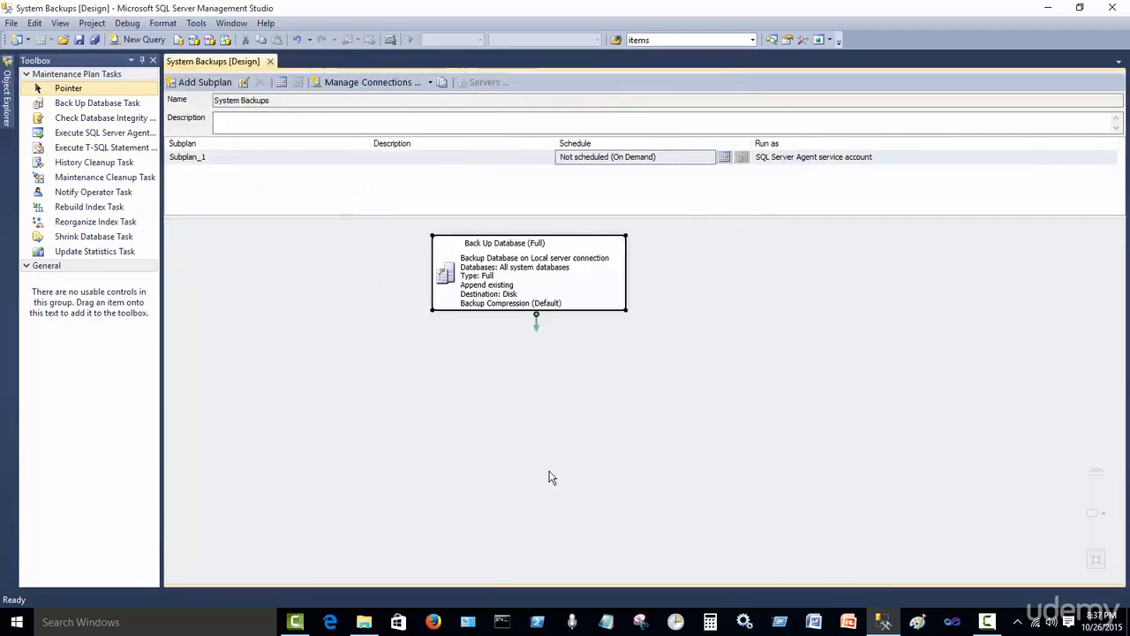
Open the Back Up Database task's settings and review its backup folder and backup file extension.
{"action": "double_click", "coordinate": [446, 280]}
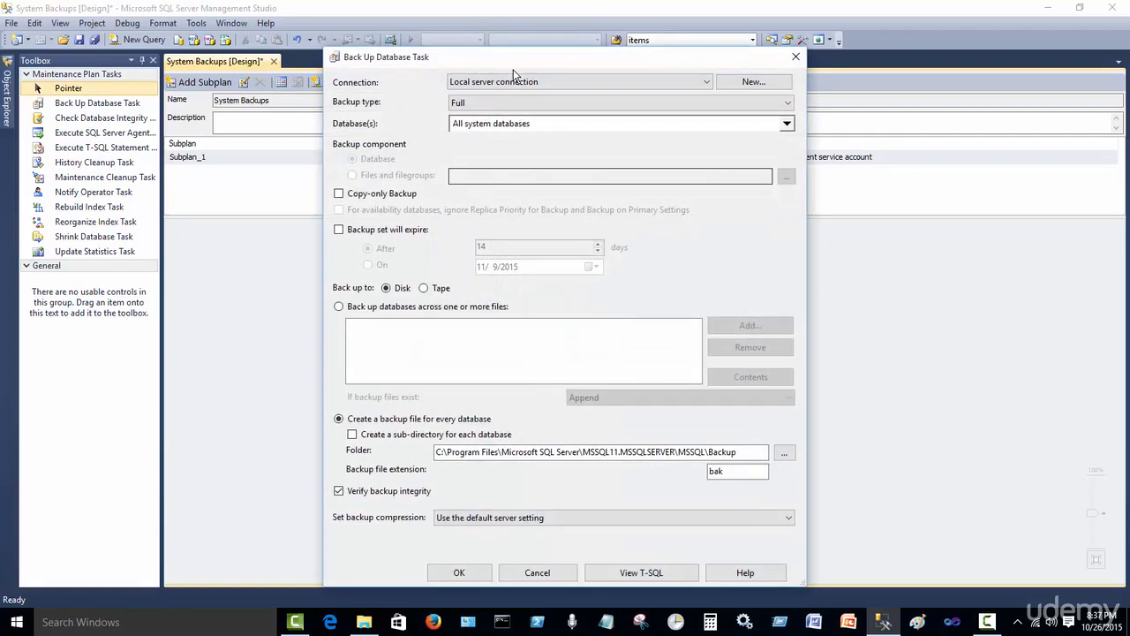
{"action": "left_click_drag", "start_coordinate": [517, 65], "coordinate": [510, 27]}
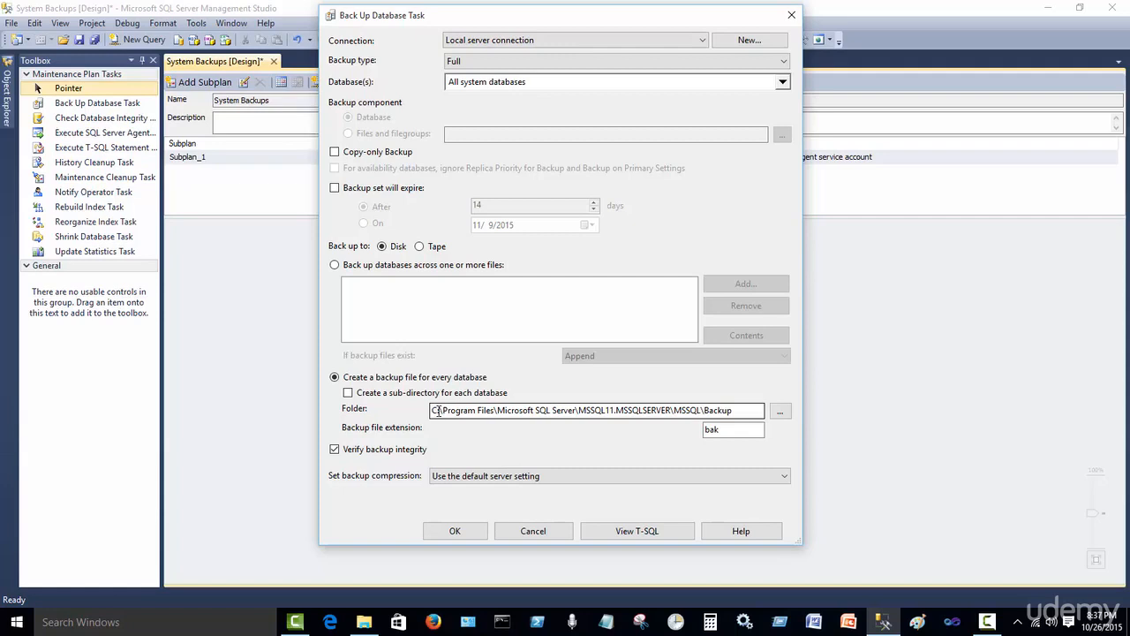
{"action": "left_click_drag", "start_coordinate": [439, 410], "coordinate": [431, 410]}
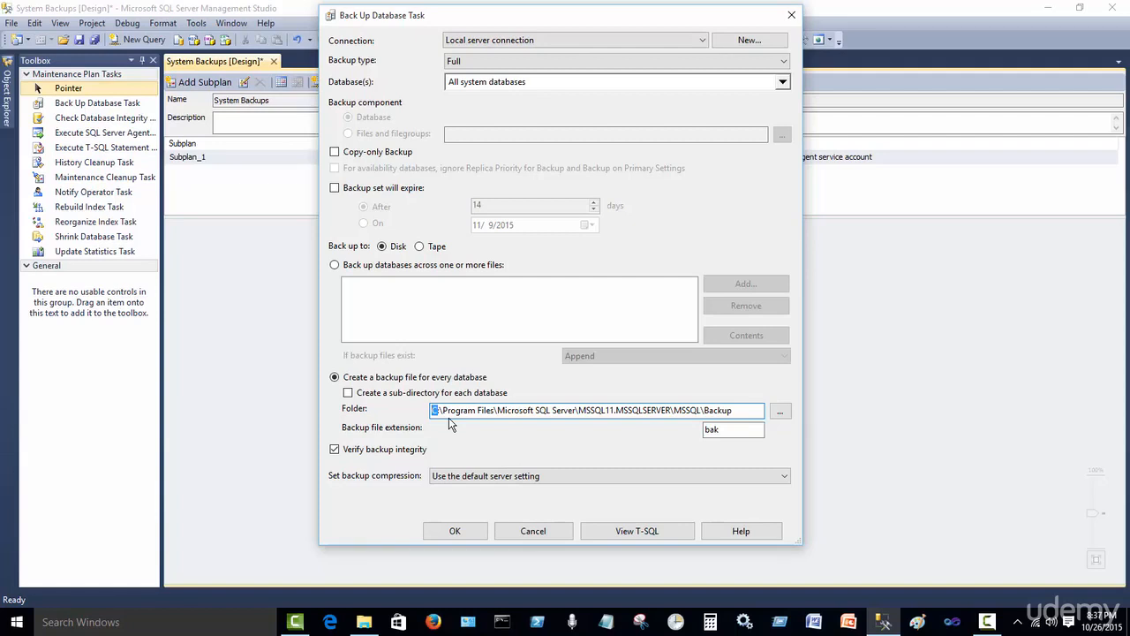
{"action": "left_click", "coordinate": [707, 431]}
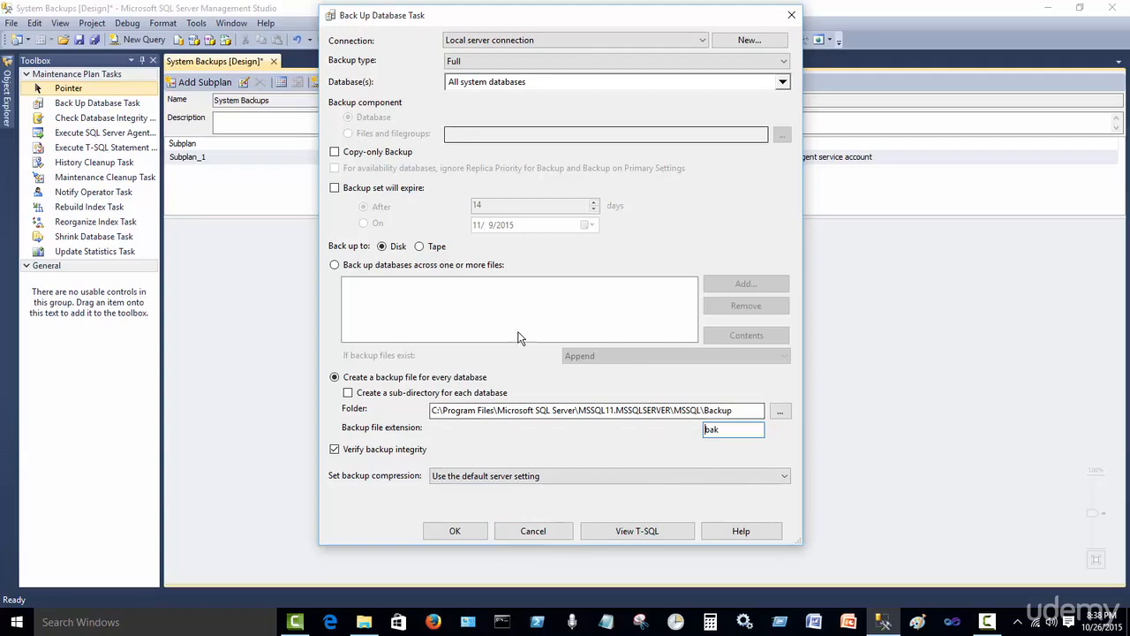
Examine the task-generated T-SQL for the backup and verification of each system database, then close it and accept the task settings.
{"action": "left_click", "coordinate": [636, 533]}
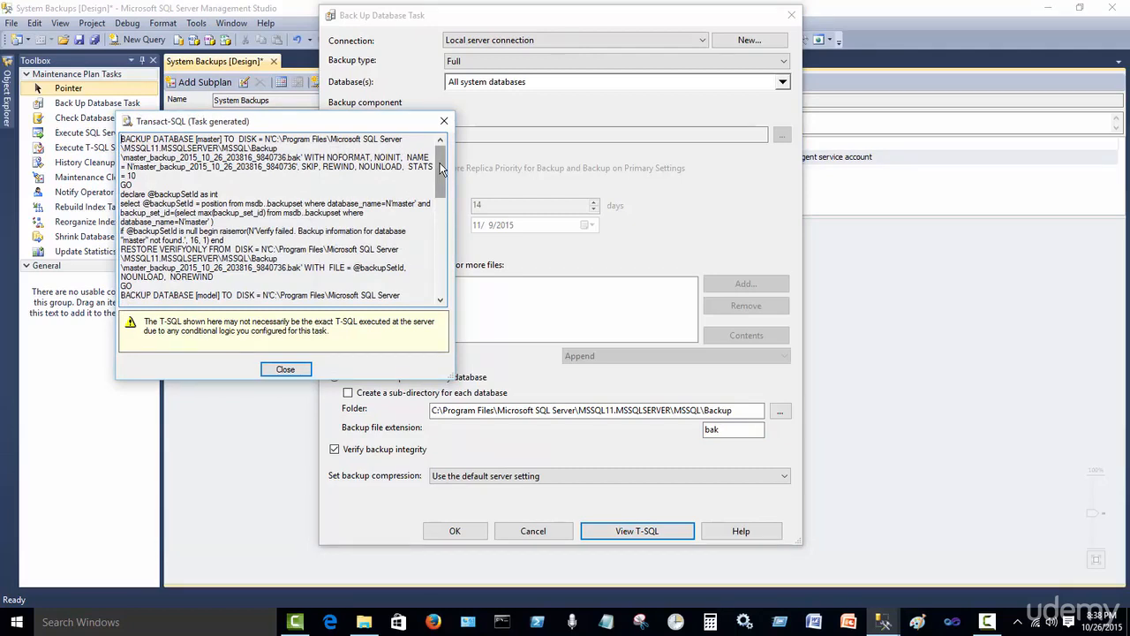
{"action": "mouse_move", "coordinate": [442, 168]}
{"action": "left_mouse_down"}
{"action": "mouse_move", "coordinate": [442, 282]}
{"action": "mouse_move", "coordinate": [431, 150]}
{"action": "left_mouse_up"}
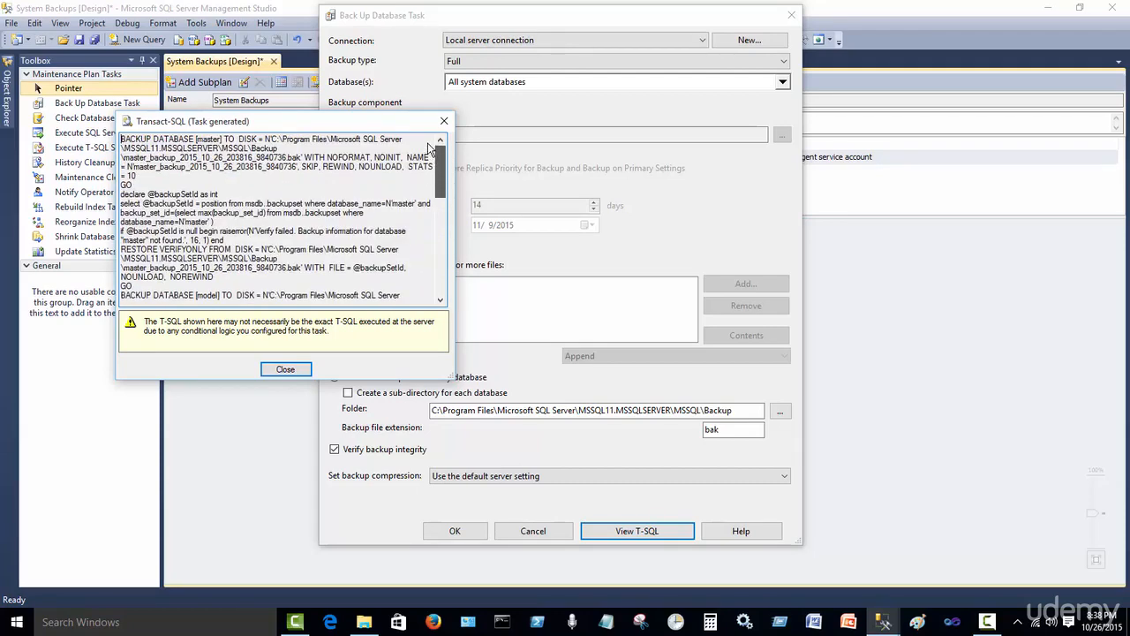
{"action": "left_click", "coordinate": [121, 139], "text": "shift"}
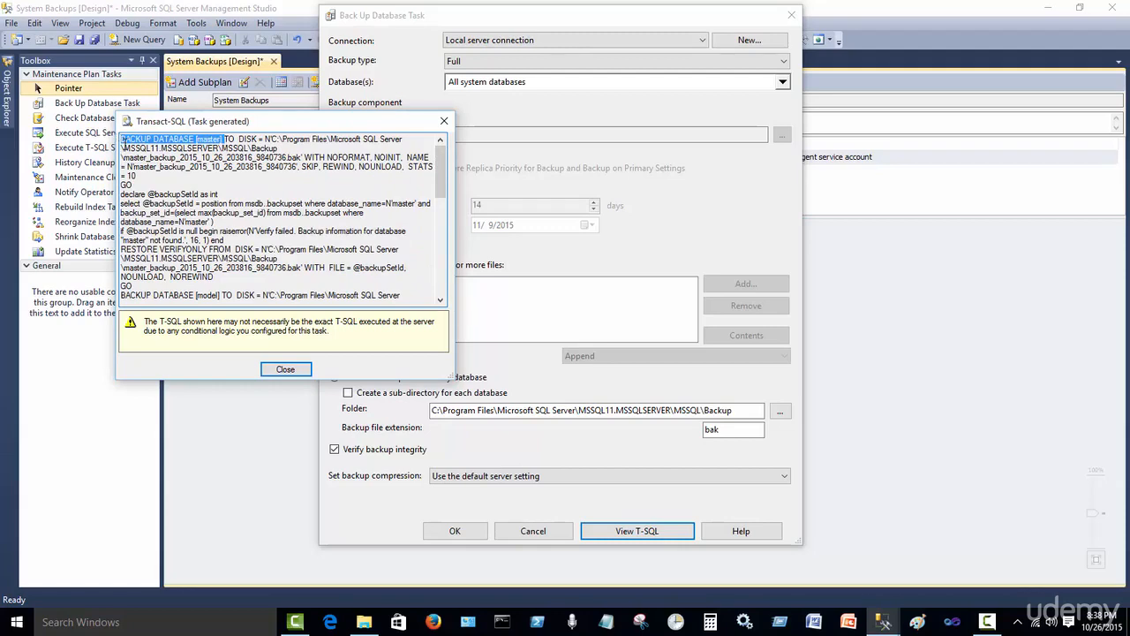
{"action": "scroll", "coordinate": [206, 253], "scroll_direction": "down", "scroll_amount": 2}
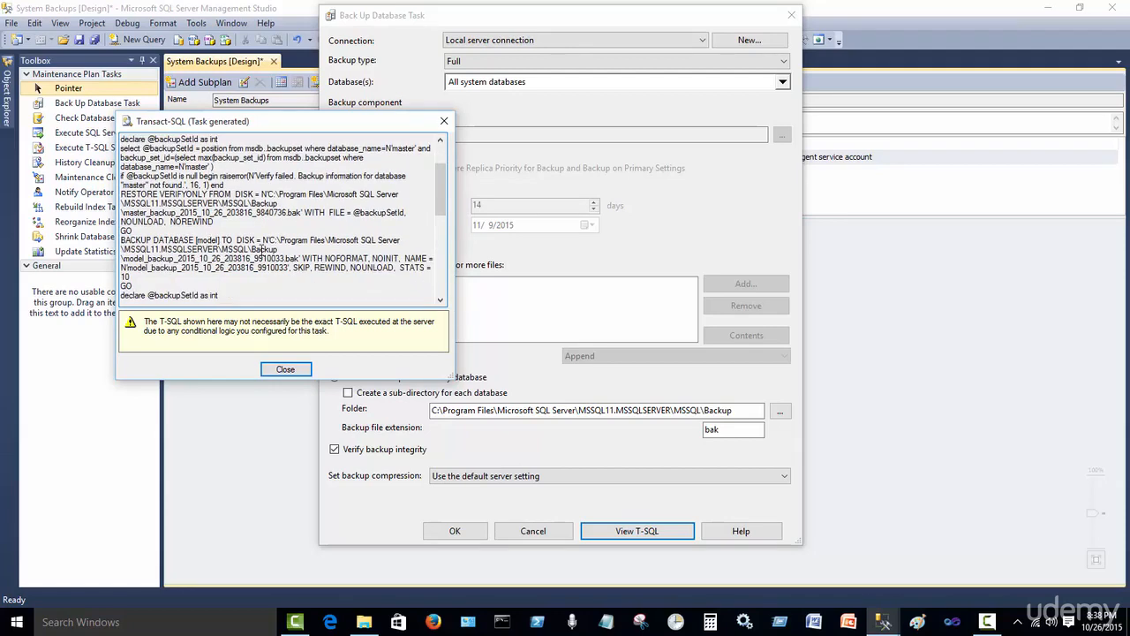
{"action": "left_click_drag", "start_coordinate": [219, 241], "coordinate": [121, 241]}
{"action": "scroll", "coordinate": [219, 275], "scroll_direction": "down", "scroll_amount": 3}
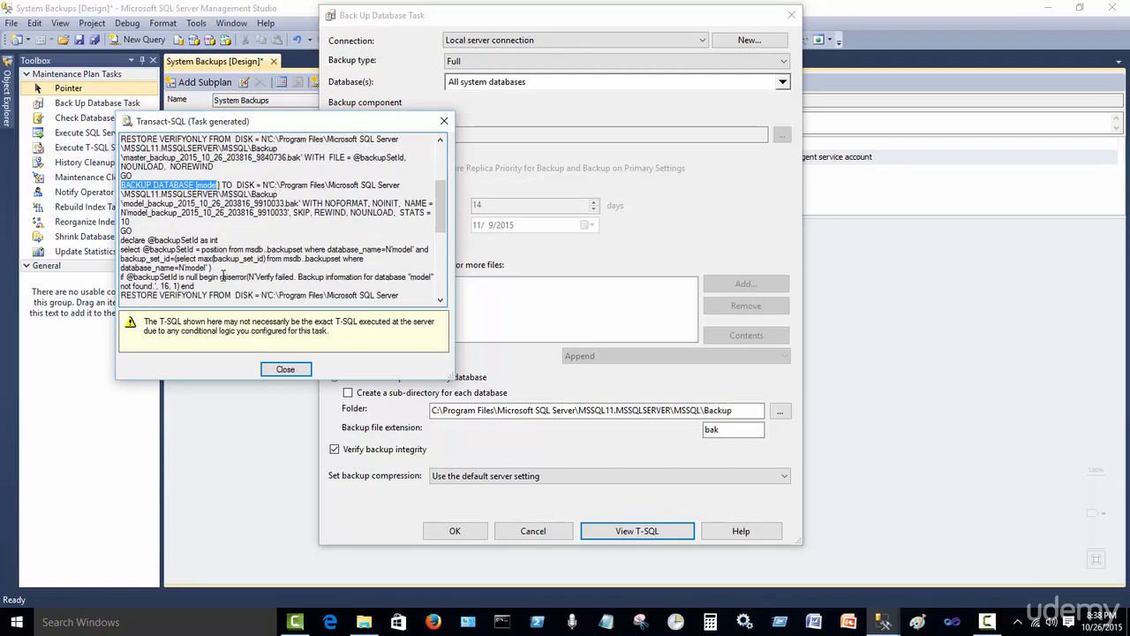
{"action": "scroll", "coordinate": [225, 277], "scroll_direction": "down", "scroll_amount": 2}
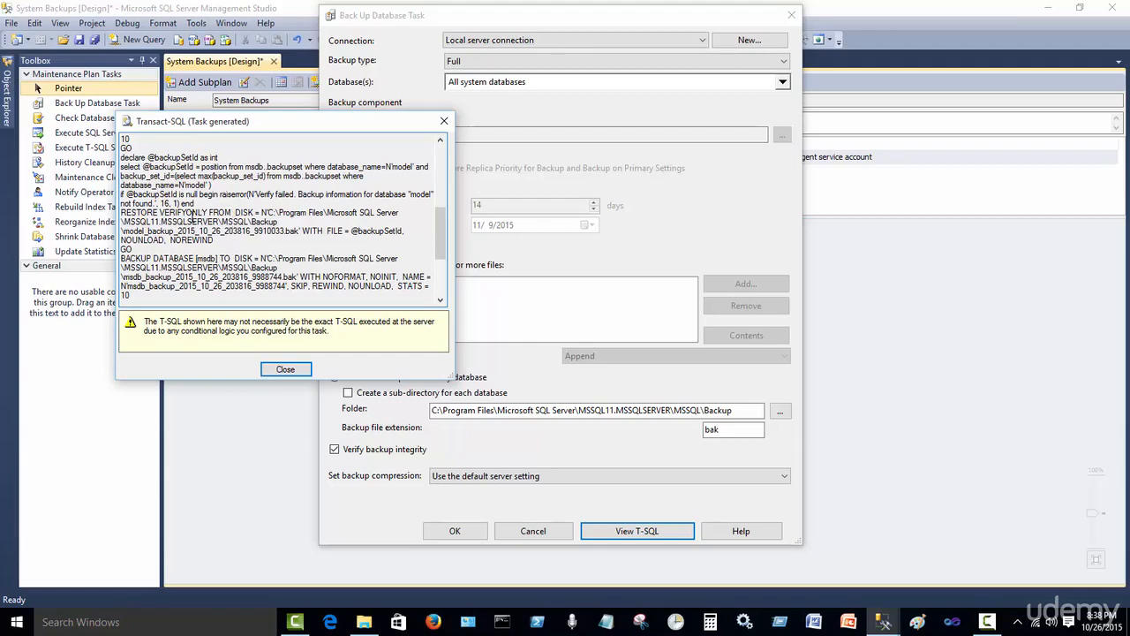
{"action": "left_click_drag", "start_coordinate": [219, 259], "coordinate": [119, 156]}
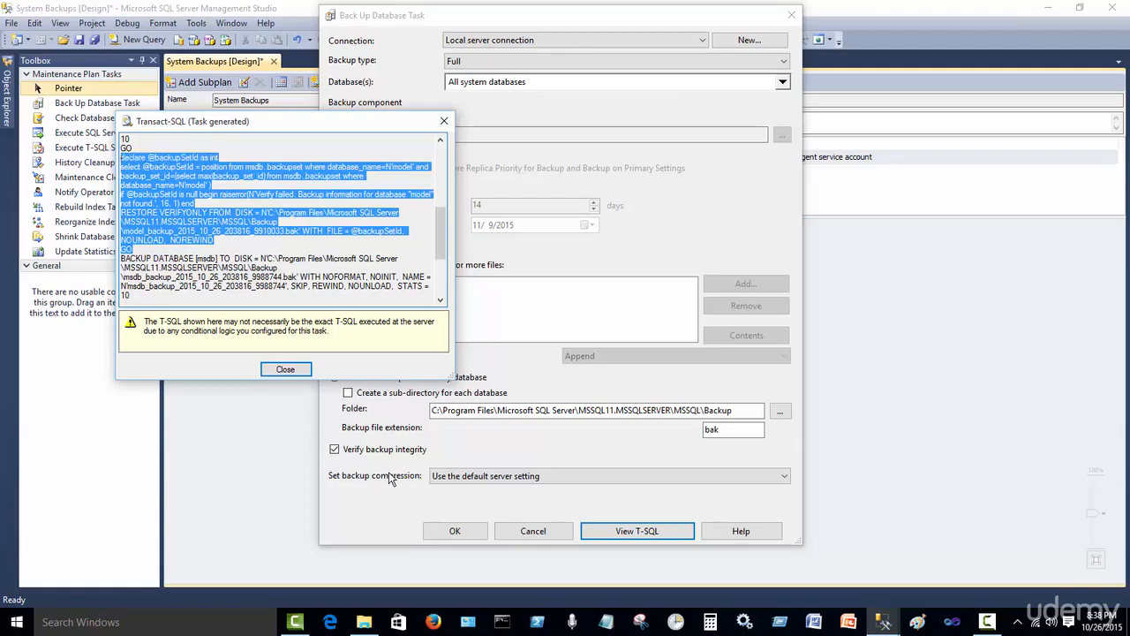
{"action": "left_click", "coordinate": [285, 369]}
{"action": "left_click", "coordinate": [455, 531]}
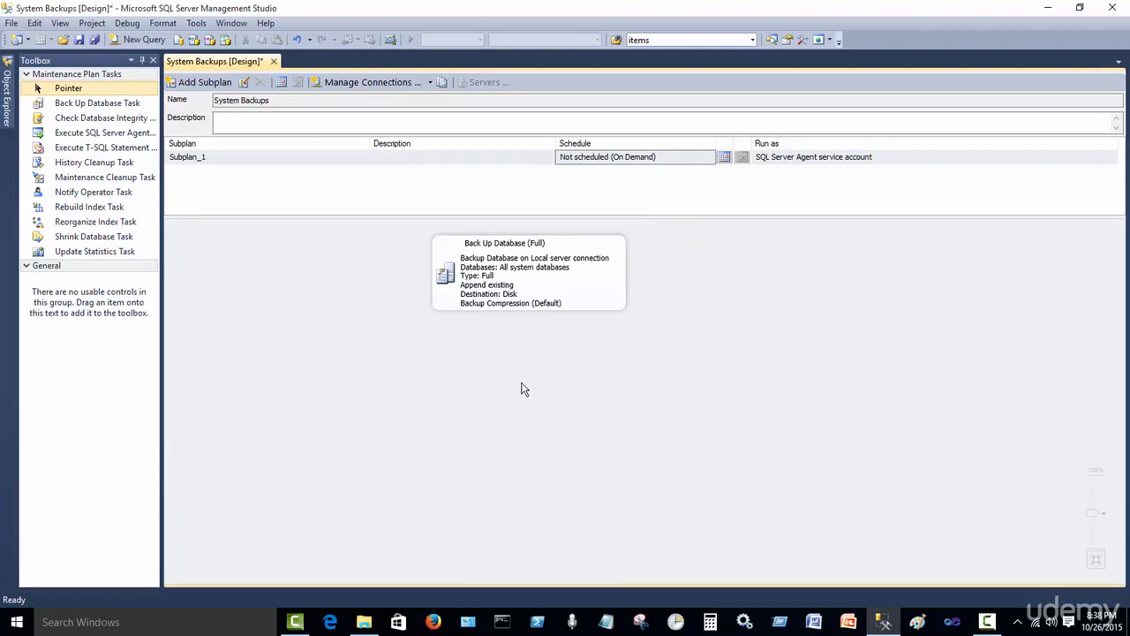
Create a job schedule for Subplan_1, enable it and set it to occur daily.
{"action": "left_click", "coordinate": [721, 159]}
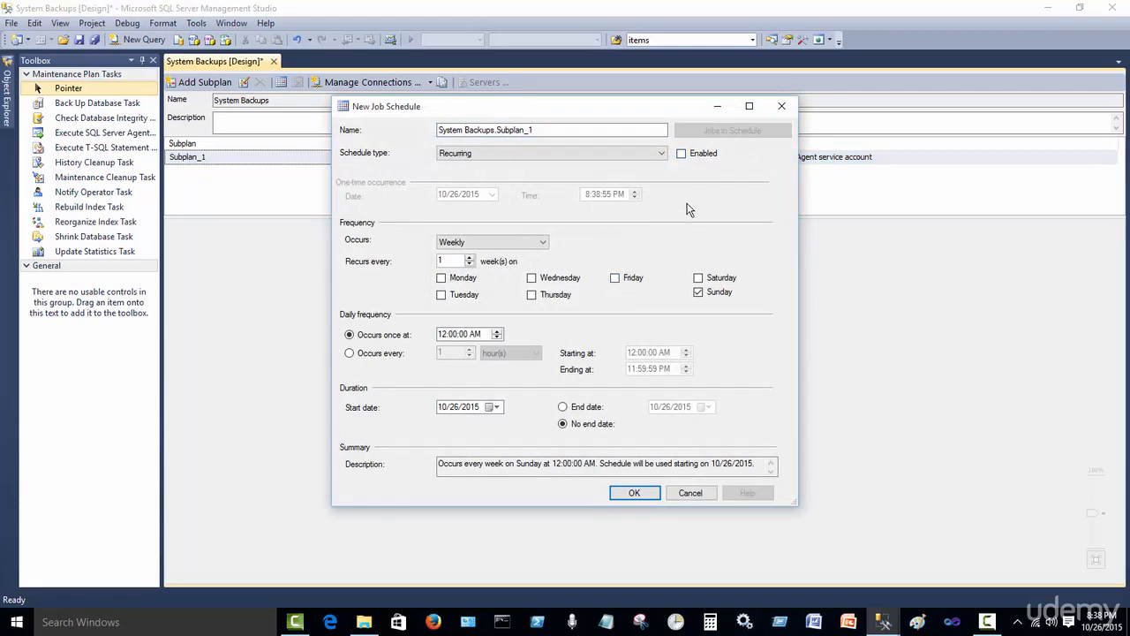
{"action": "left_click", "coordinate": [681, 154]}
{"action": "left_click", "coordinate": [543, 245]}
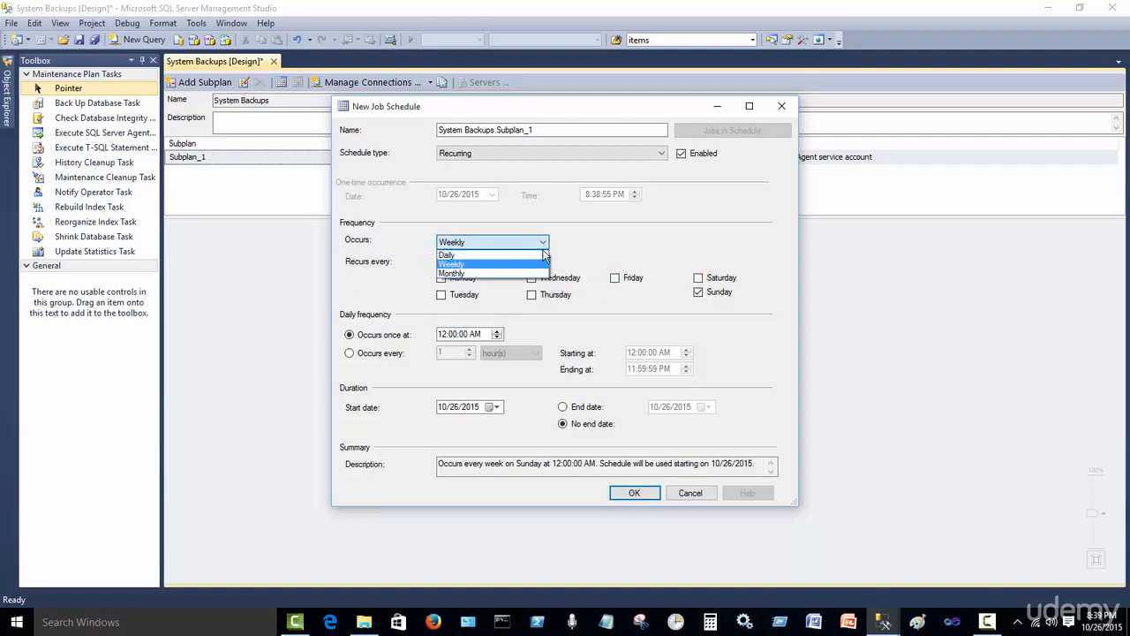
{"action": "left_click", "coordinate": [542, 254]}
{"action": "left_click", "coordinate": [543, 247]}
{"action": "left_click", "coordinate": [536, 274]}
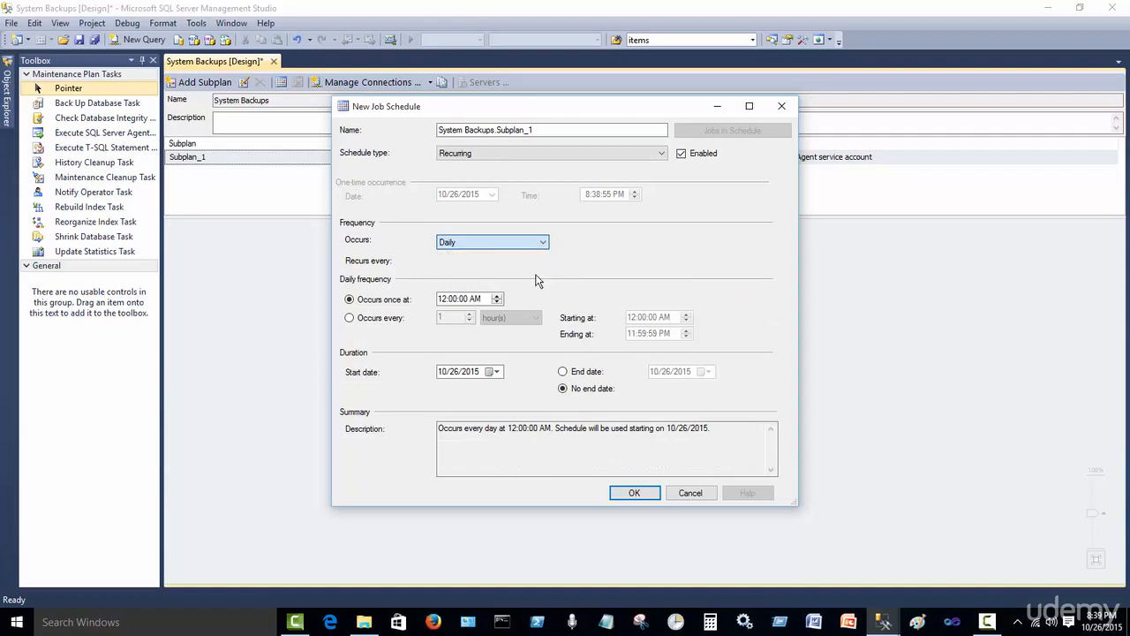
{"action": "left_click", "coordinate": [541, 244]}
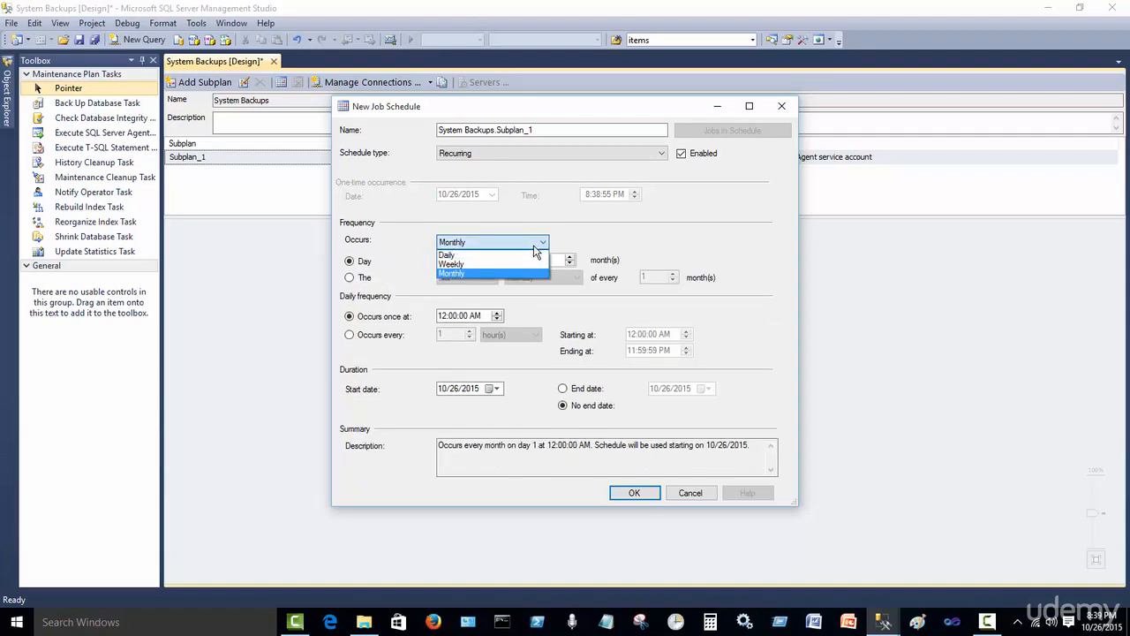
{"action": "left_click", "coordinate": [535, 255]}
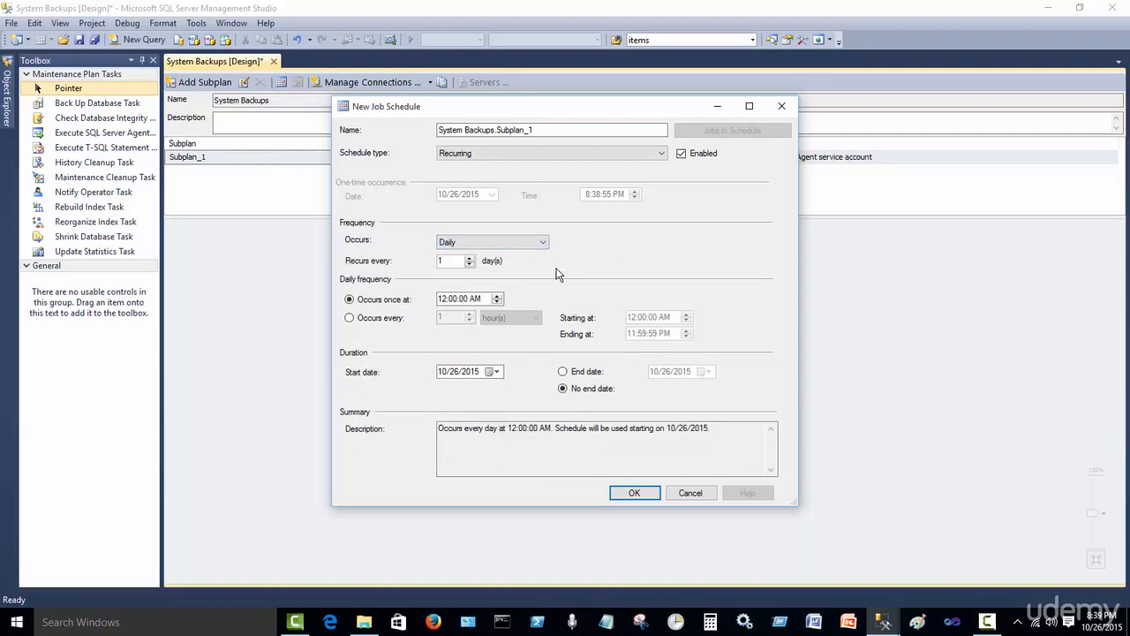
Set the schedule's daily frequency to occur every 10 seconds.
{"action": "left_click", "coordinate": [373, 324]}
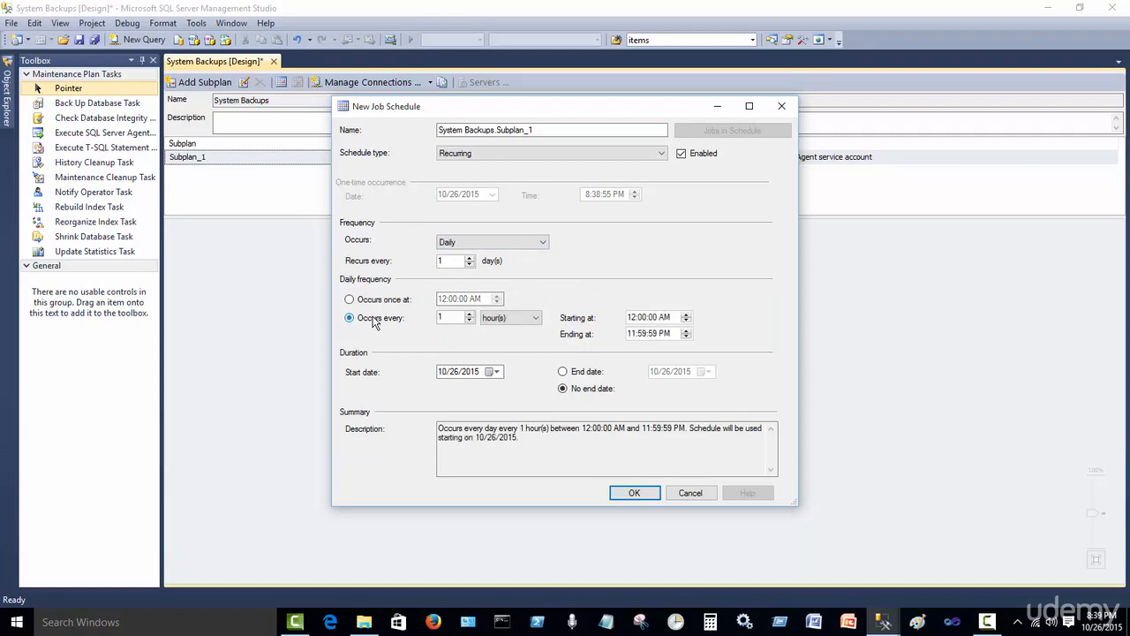
{"action": "left_click", "coordinate": [536, 319]}
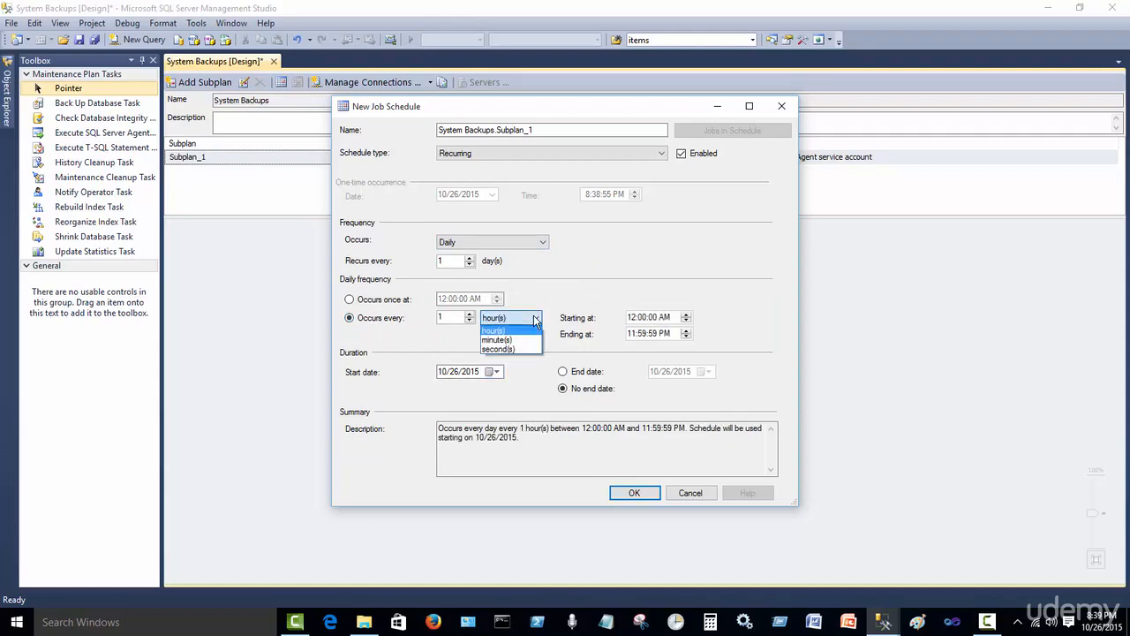
{"action": "left_click", "coordinate": [500, 348]}
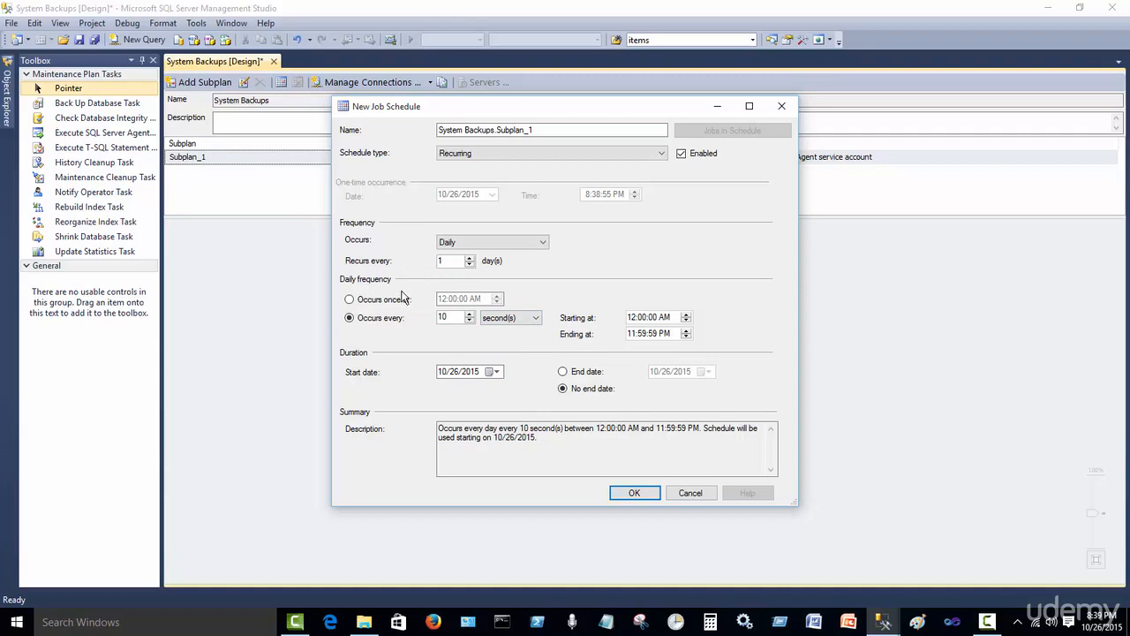
Set the schedule's daily time window to start at 8:40:00 PM and end at 8:41:00 PM.
{"action": "left_click", "coordinate": [633, 317]}
{"action": "type", "text": "8"}
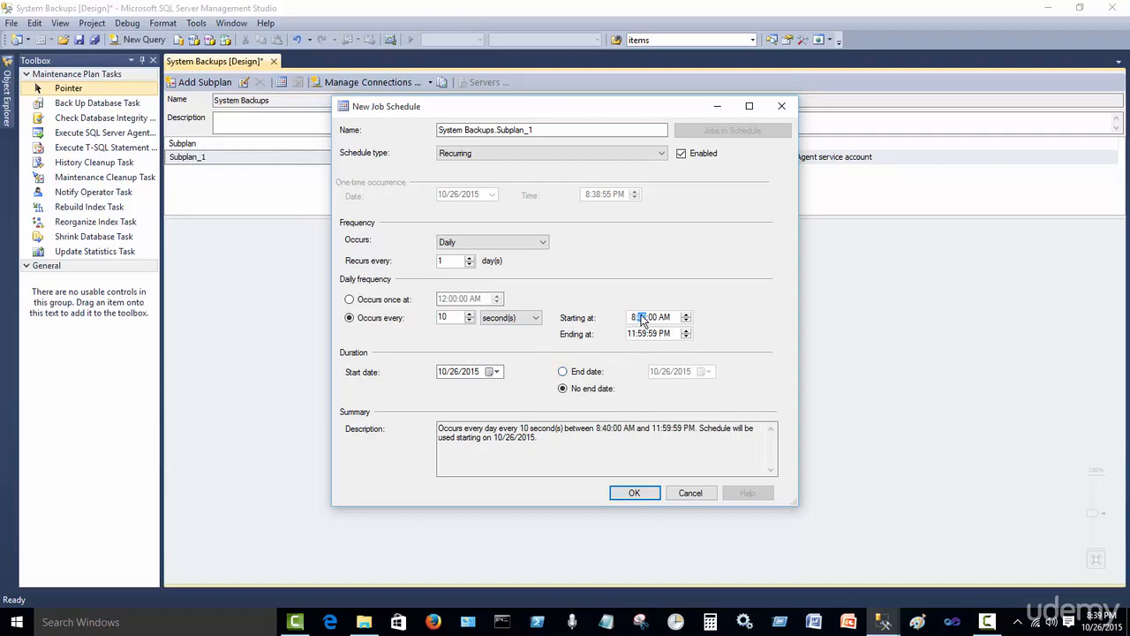
{"action": "left_click", "coordinate": [666, 320]}
{"action": "left_click", "coordinate": [685, 316]}
{"action": "left_click", "coordinate": [631, 334]}
{"action": "type", "text": "8"}
{"action": "left_click", "coordinate": [641, 334]}
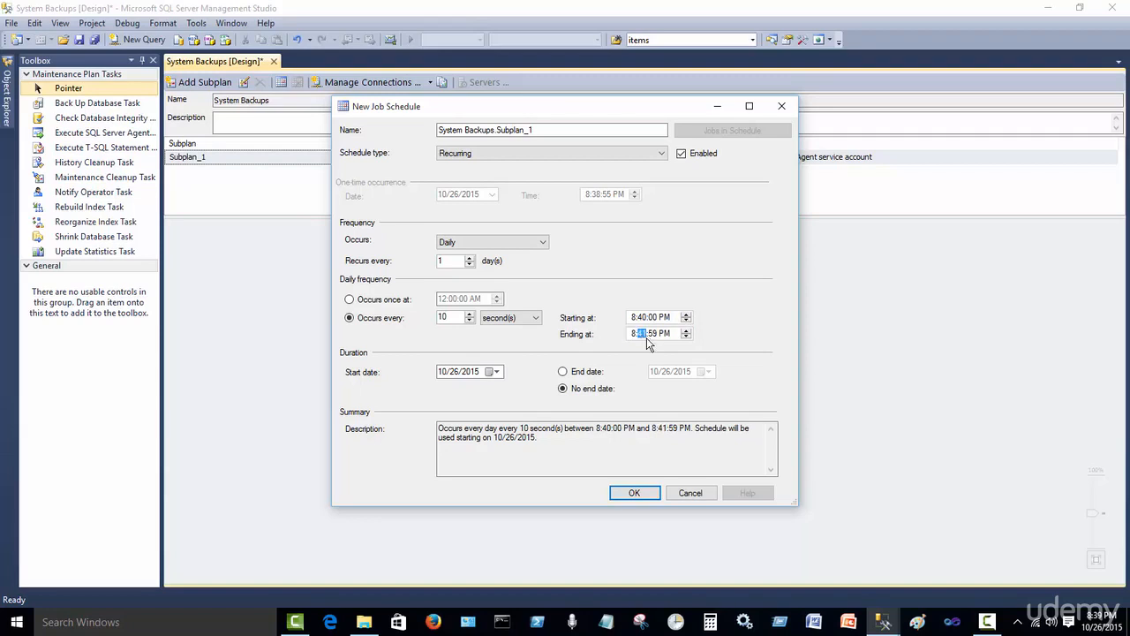
{"action": "left_click", "coordinate": [658, 334]}
{"action": "left_click", "coordinate": [597, 444]}
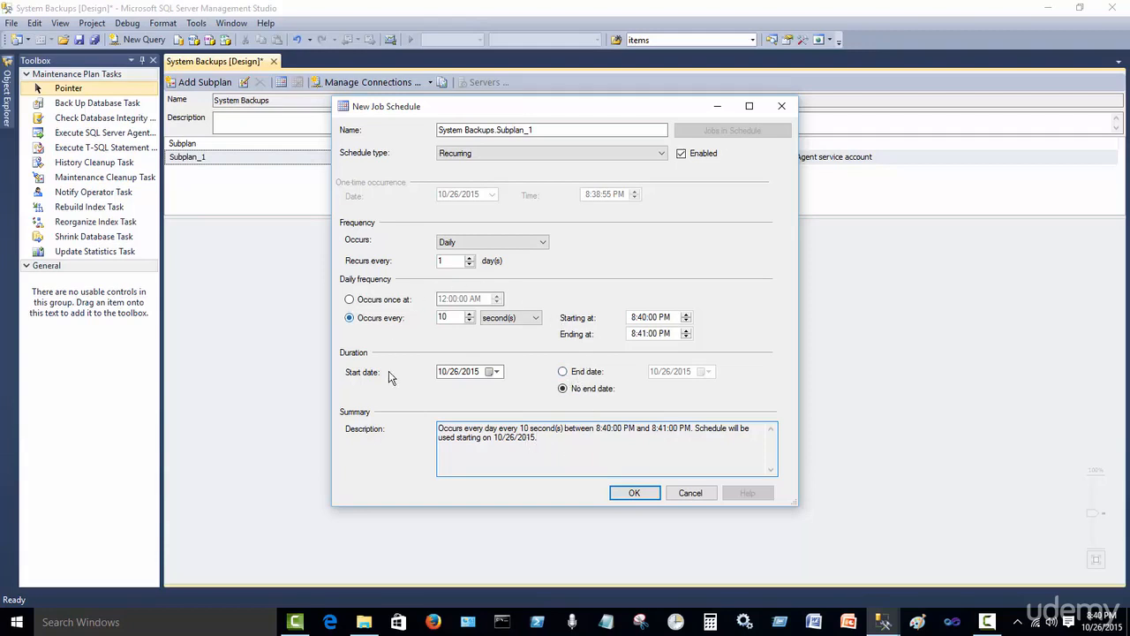
Shift the schedule's time window to 8:41:00 PM through 8:42:00 PM and confirm the job schedule.
{"action": "left_click", "coordinate": [643, 318]}
{"action": "left_click", "coordinate": [643, 335]}
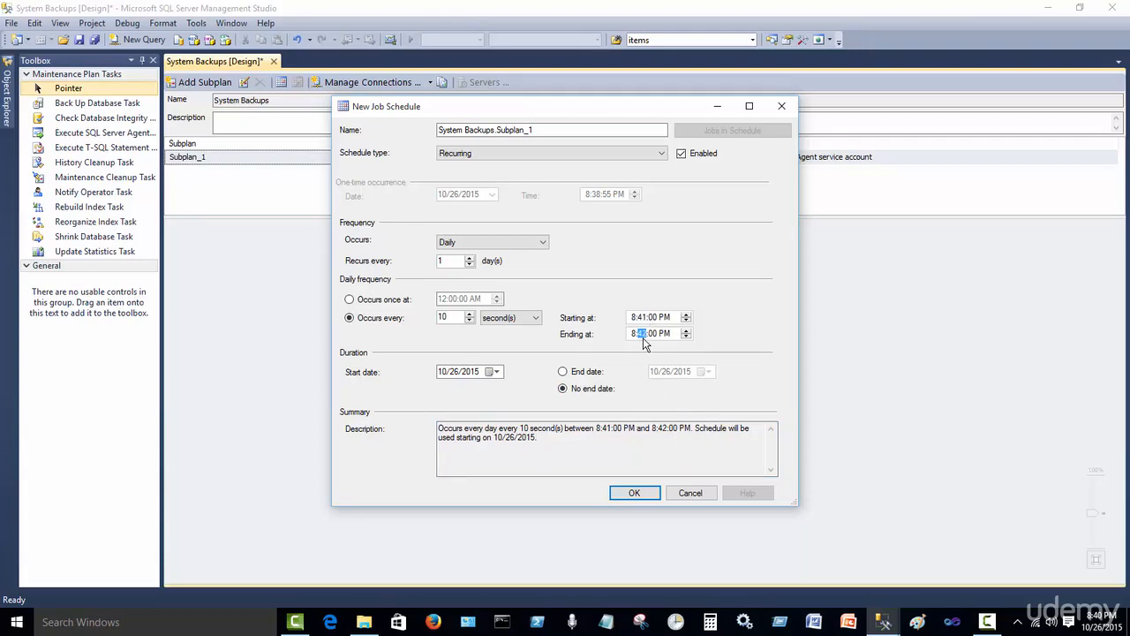
{"action": "left_click", "coordinate": [583, 454]}
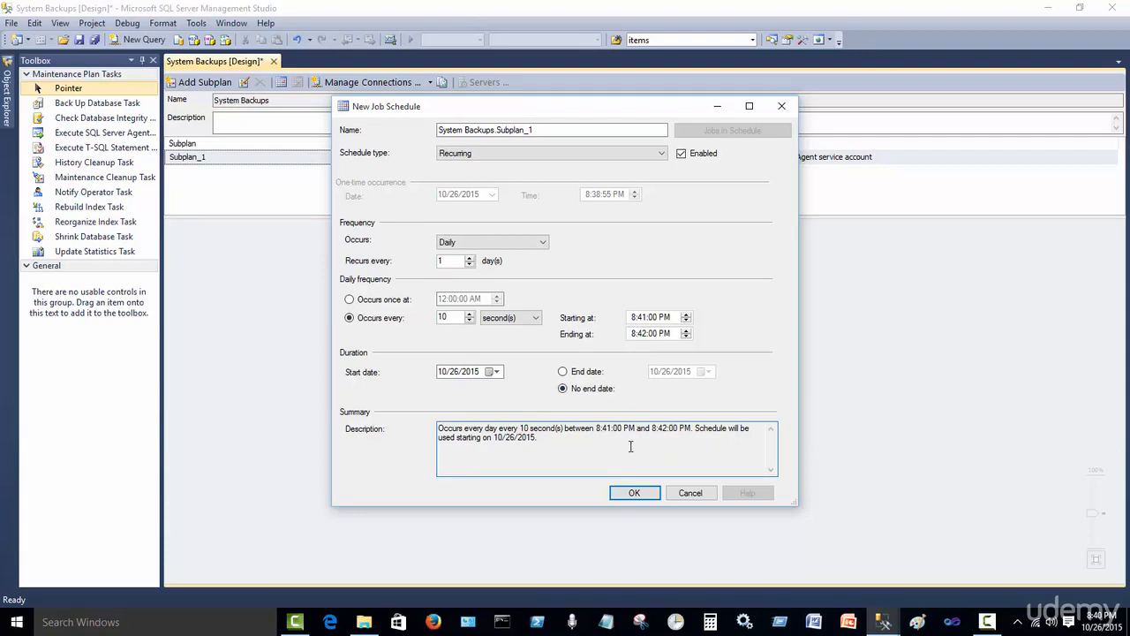
{"action": "left_click", "coordinate": [646, 494]}
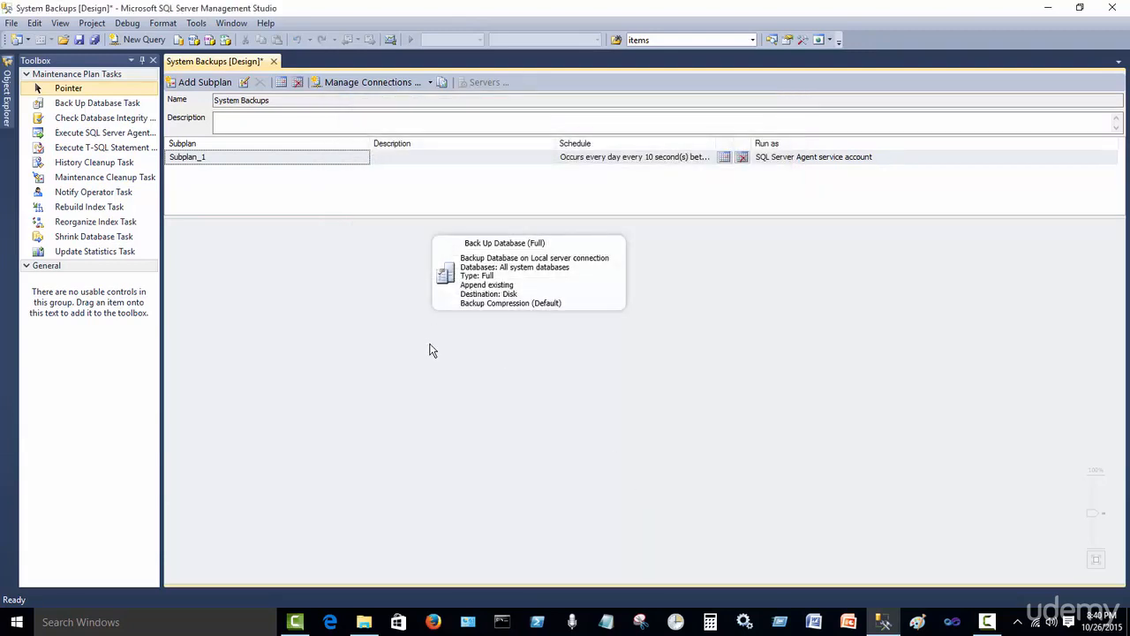
Rename Subplan_1 as System Backups in its subplan properties.
{"action": "double_click", "coordinate": [208, 165]}
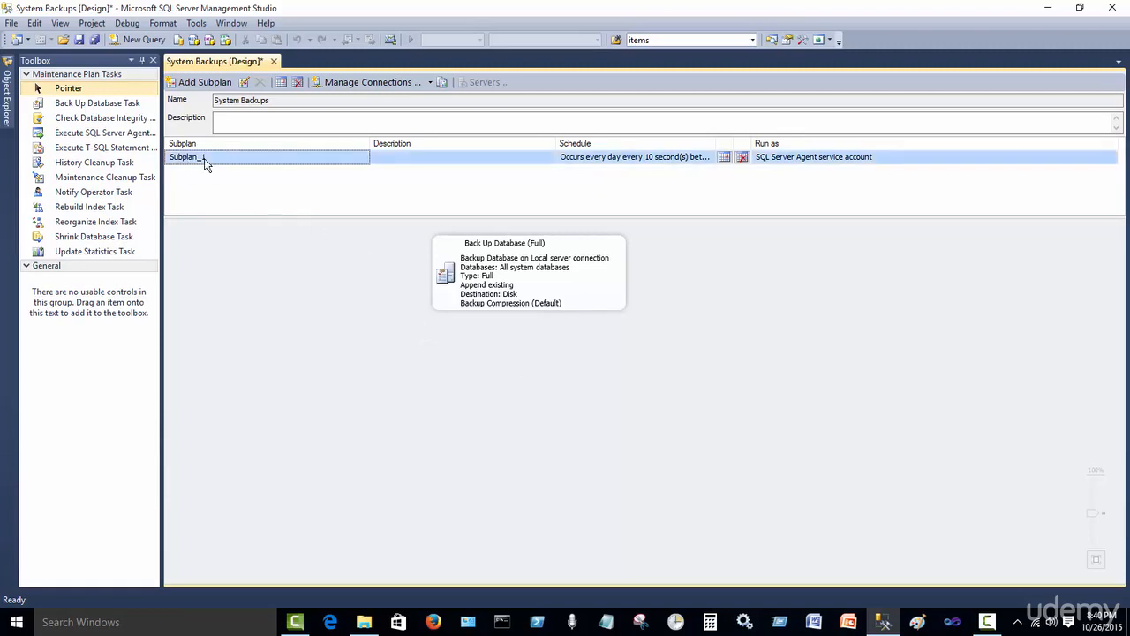
{"action": "left_click_drag", "start_coordinate": [508, 252], "coordinate": [309, 251]}
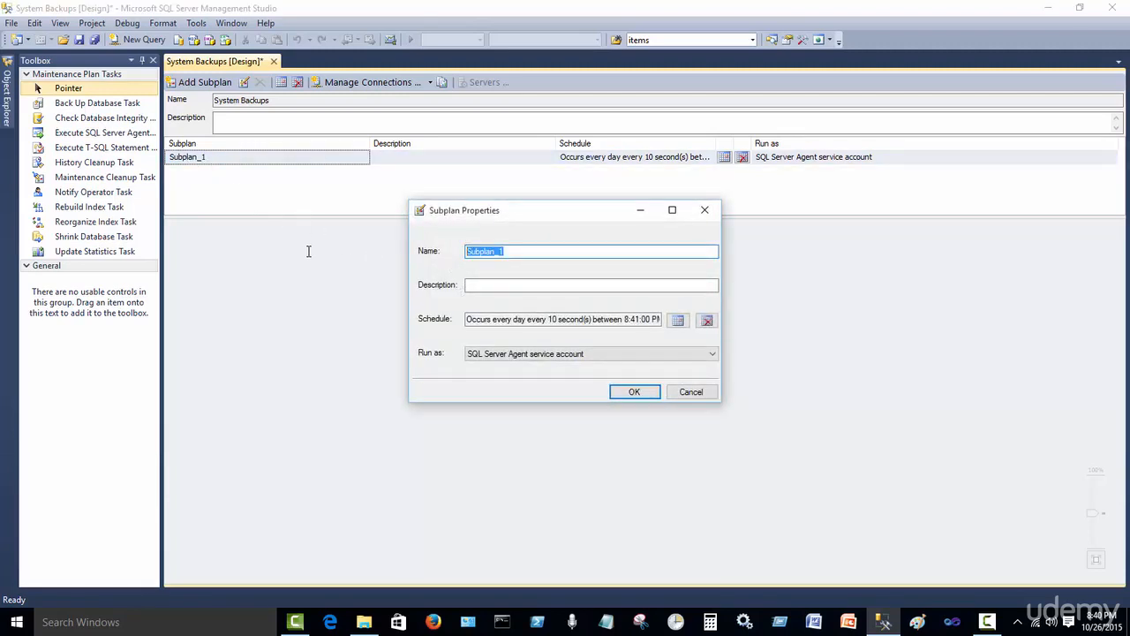
{"action": "type", "text": "System Backups"}
{"action": "left_click", "coordinate": [633, 391]}
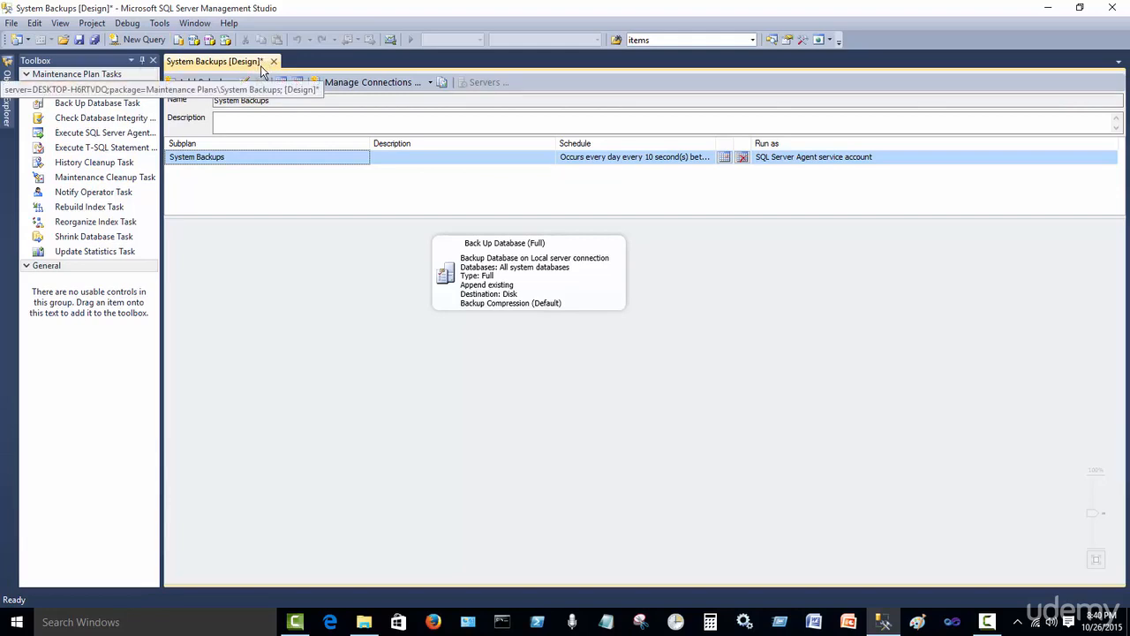
Save the modified System Backups maintenance plan and close its design editor.
{"action": "left_click", "coordinate": [94, 40]}
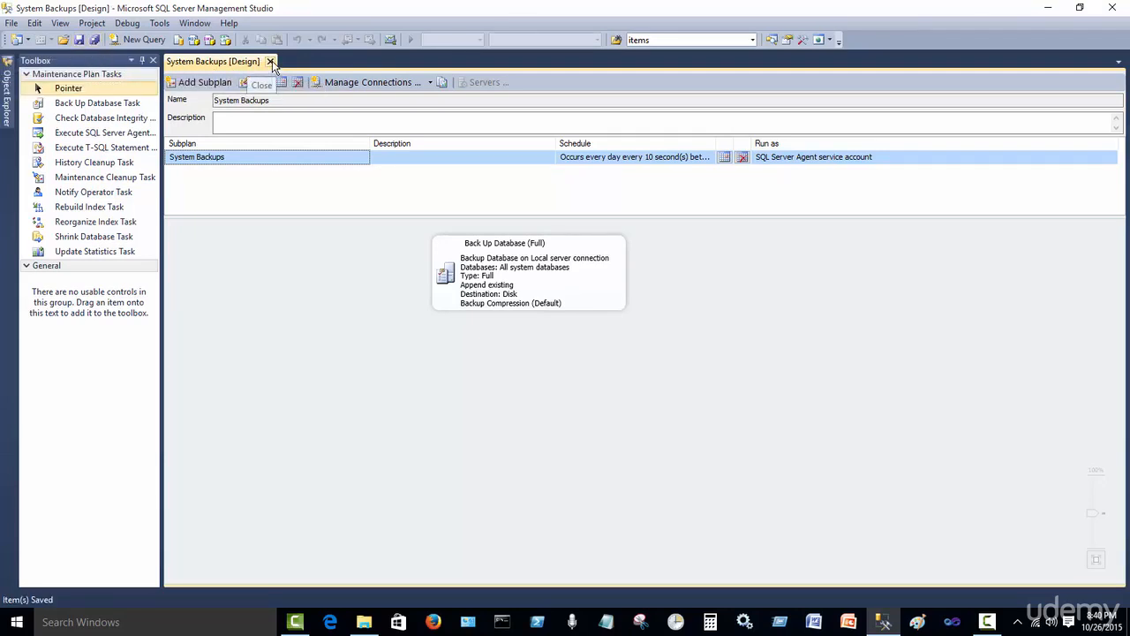
{"action": "left_click", "coordinate": [270, 62]}
Dock the Object Explorer again and expand SQL Server Agent to view its jobs.
{"action": "left_click", "coordinate": [8, 106]}
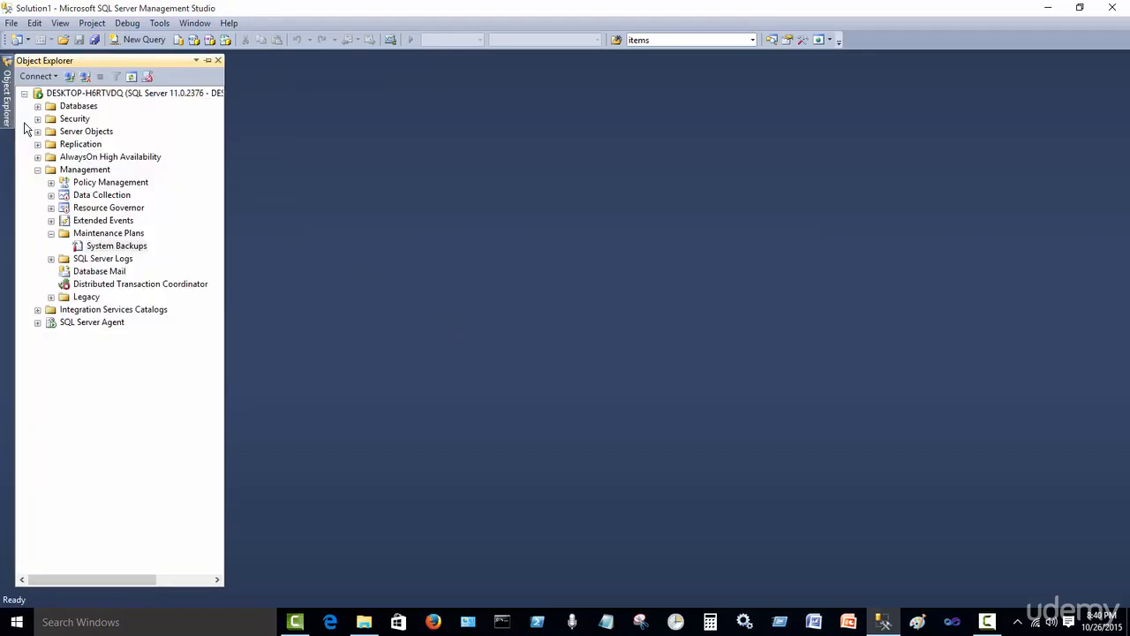
{"action": "left_click", "coordinate": [216, 60]}
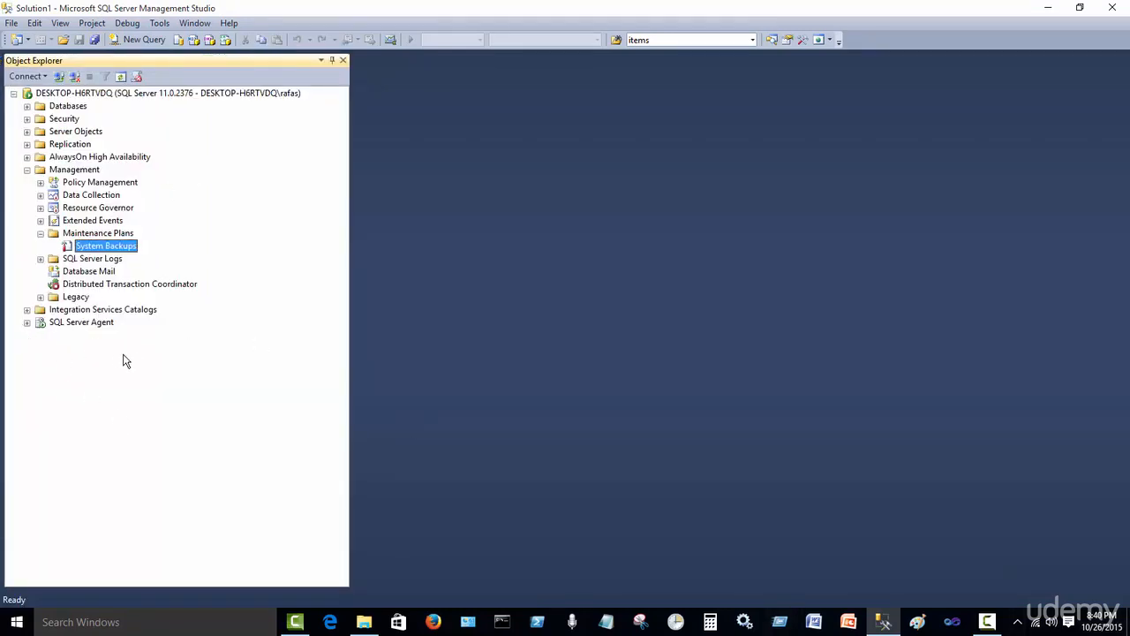
{"action": "left_click", "coordinate": [28, 324]}
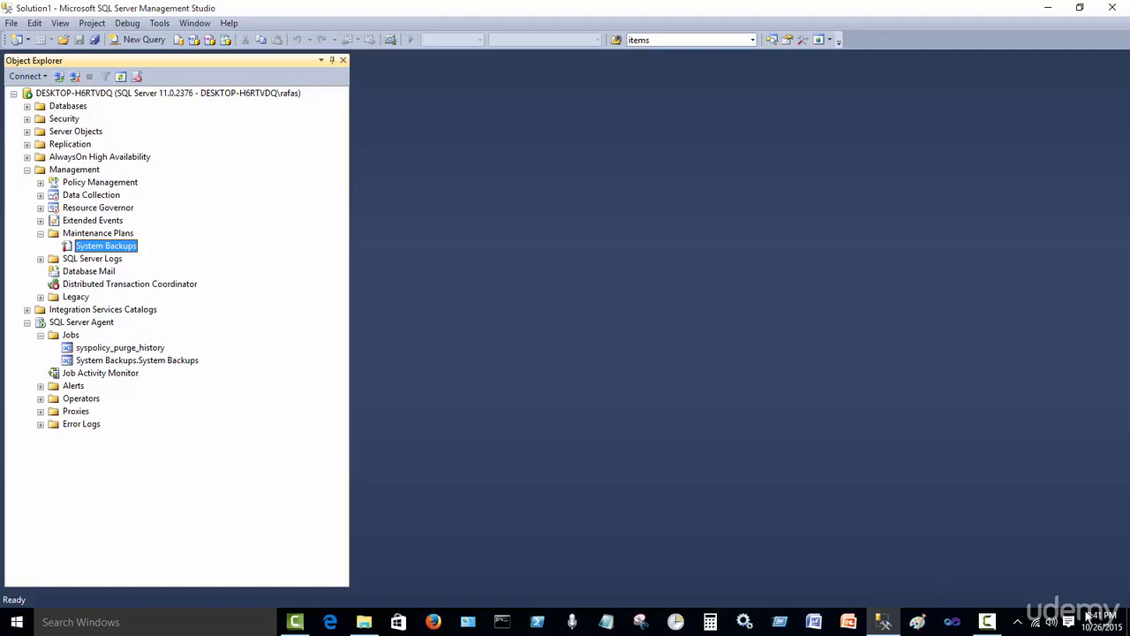
View the history of the System Backups.System Backups job and widen the log viewer to show the message column.
{"action": "mouse_move", "coordinate": [1110, 628]}
{"action": "right_click", "coordinate": [140, 363]}
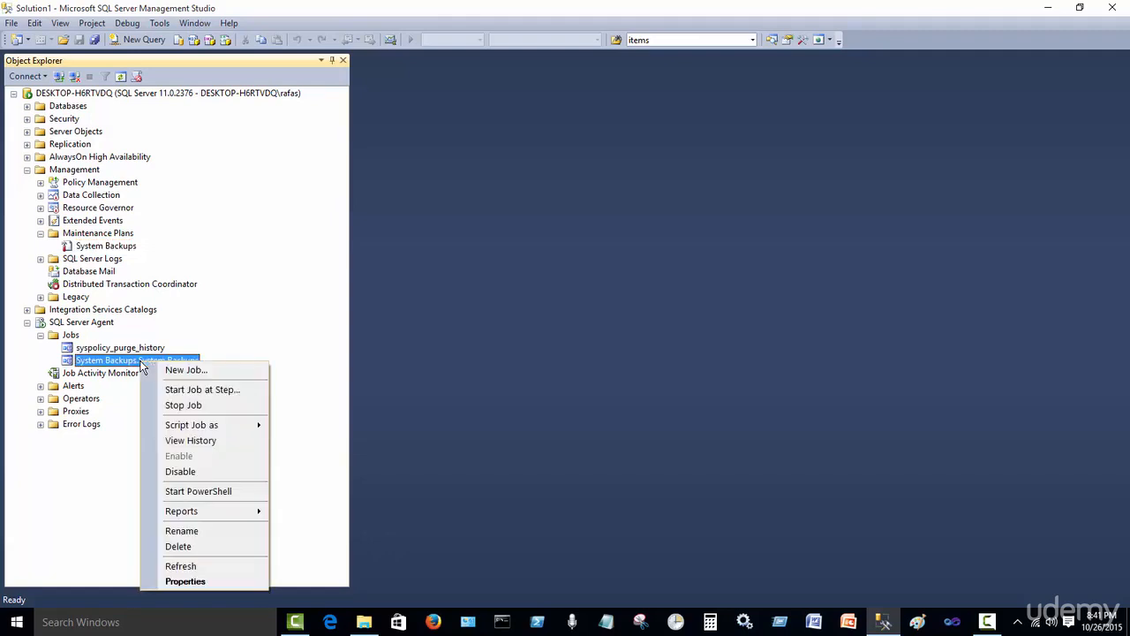
{"action": "left_click", "coordinate": [220, 442]}
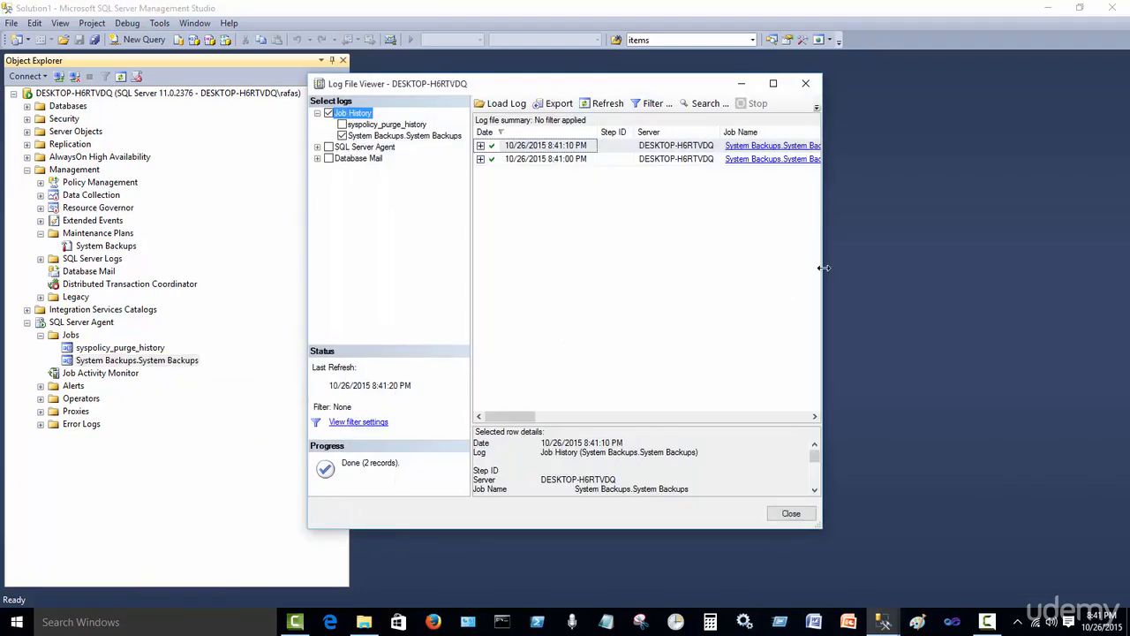
{"action": "left_click_drag", "start_coordinate": [828, 270], "coordinate": [1046, 305]}
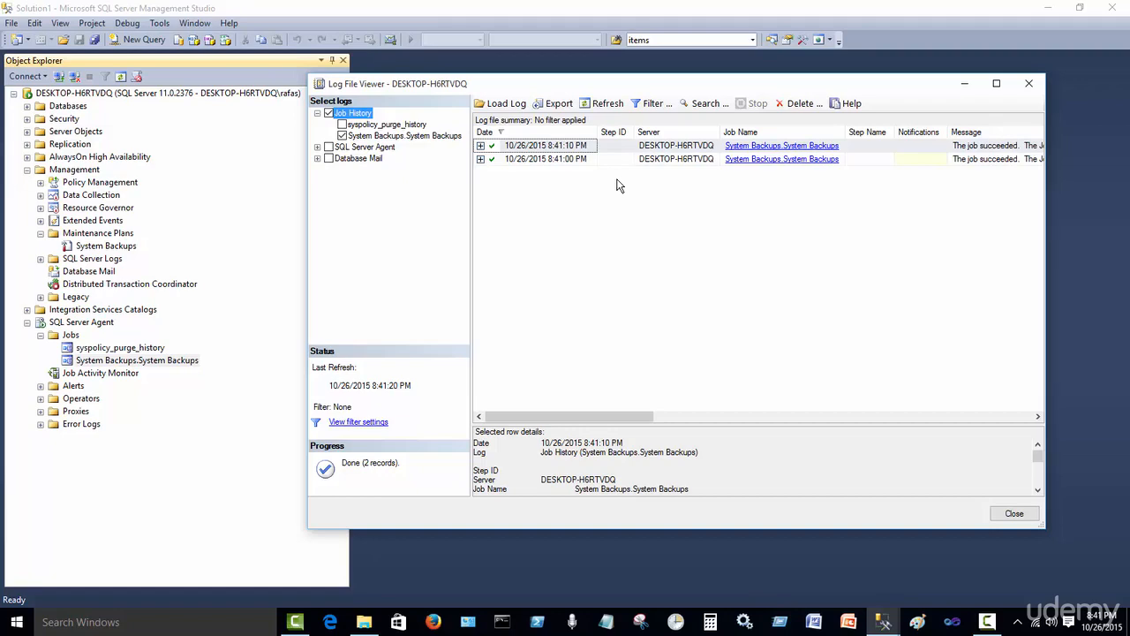
Switch to File Explorer, examine the backup files in the Backup folder and its full path, and minimize the window.
{"action": "left_click", "coordinate": [364, 622]}
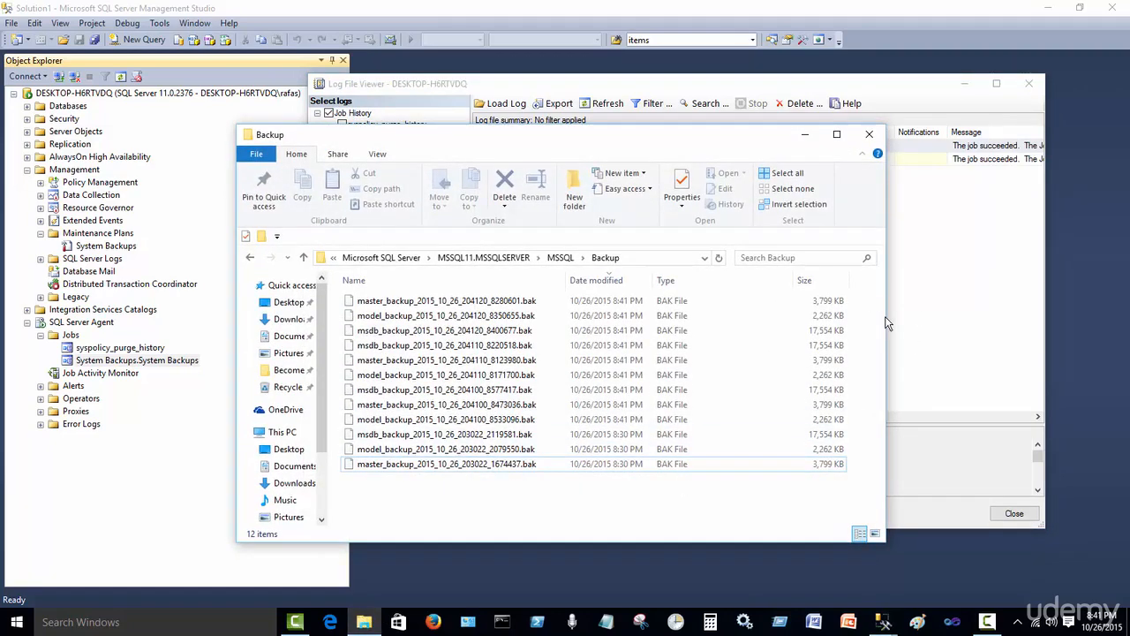
{"action": "left_click_drag", "start_coordinate": [884, 309], "coordinate": [951, 316]}
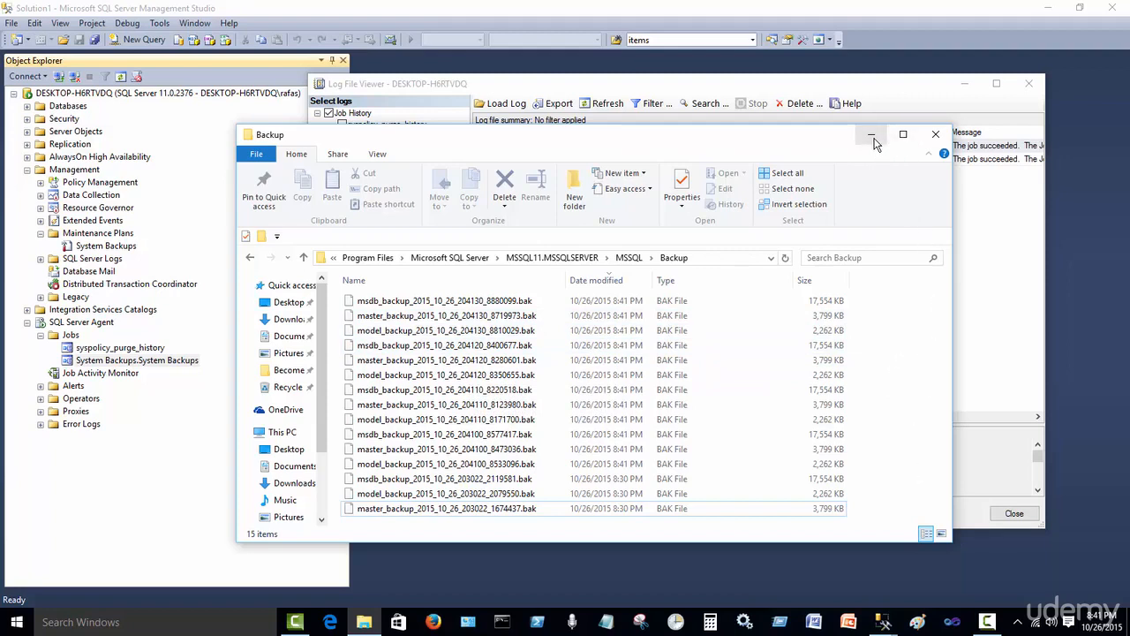
{"action": "left_click", "coordinate": [726, 258]}
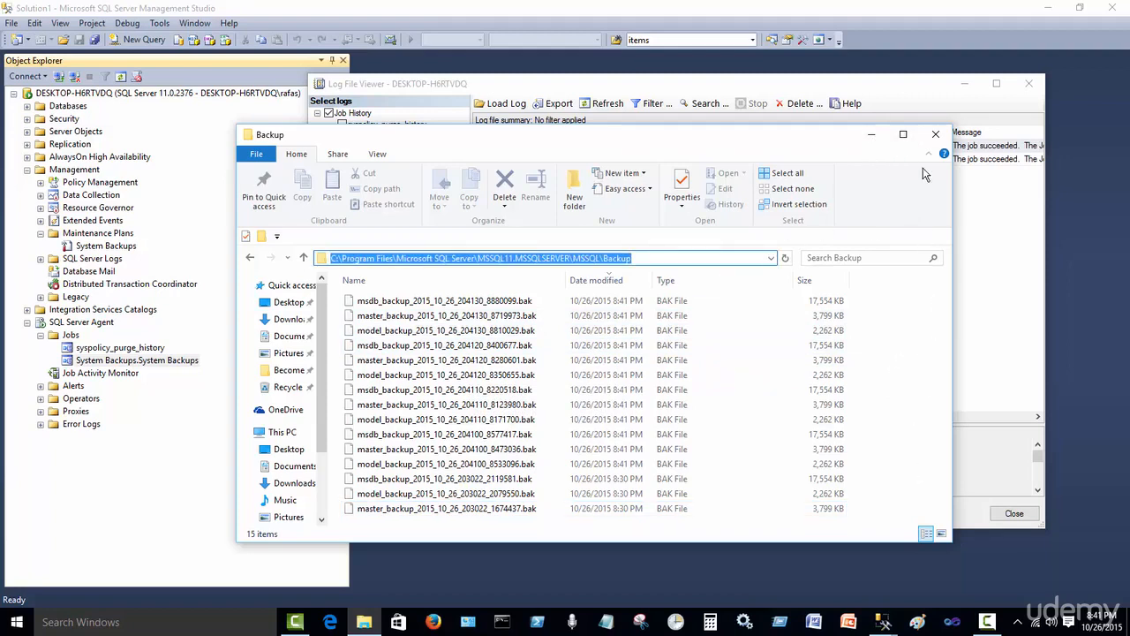
{"action": "left_click", "coordinate": [872, 134]}
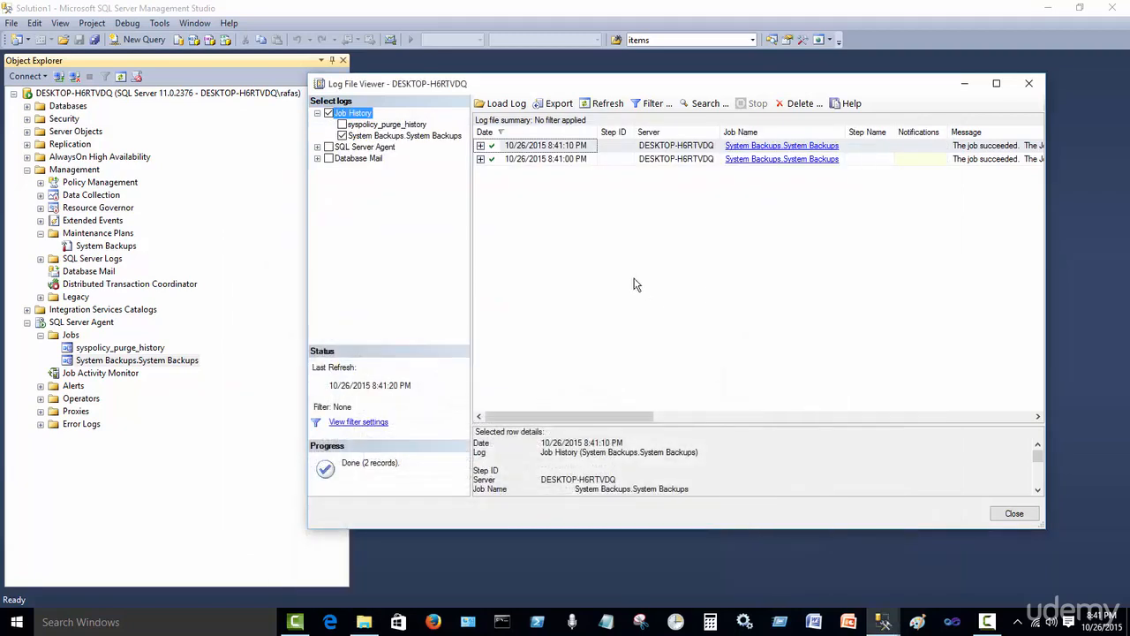
Refresh the System Backups job history repeatedly to check for newly logged runs, and close the log viewer.
{"action": "left_click", "coordinate": [597, 105]}
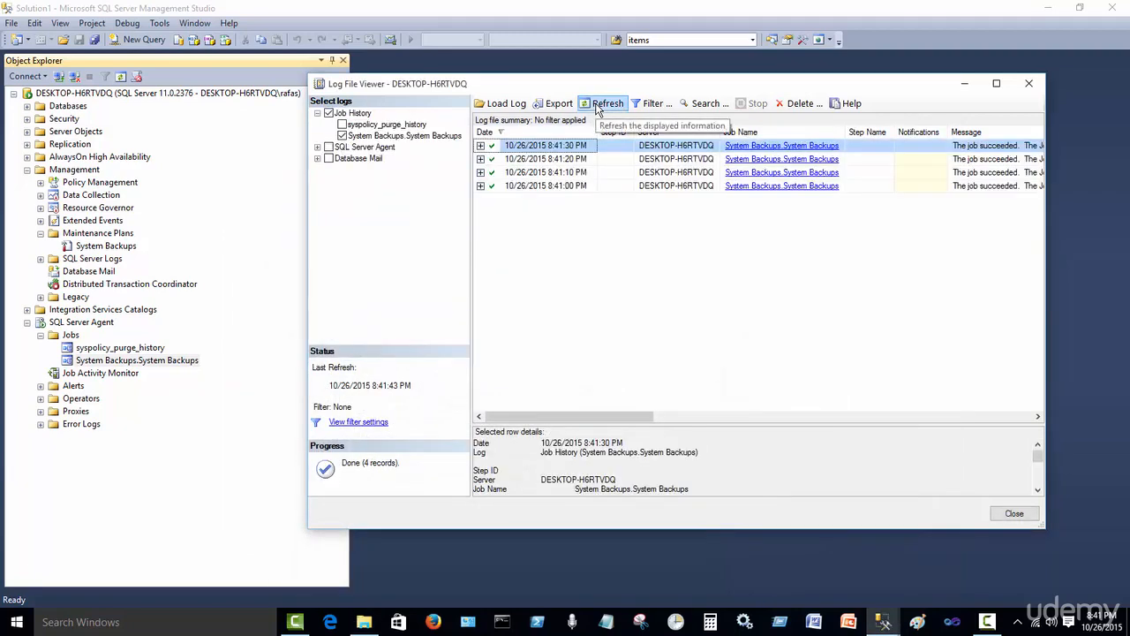
{"action": "left_click", "coordinate": [597, 105]}
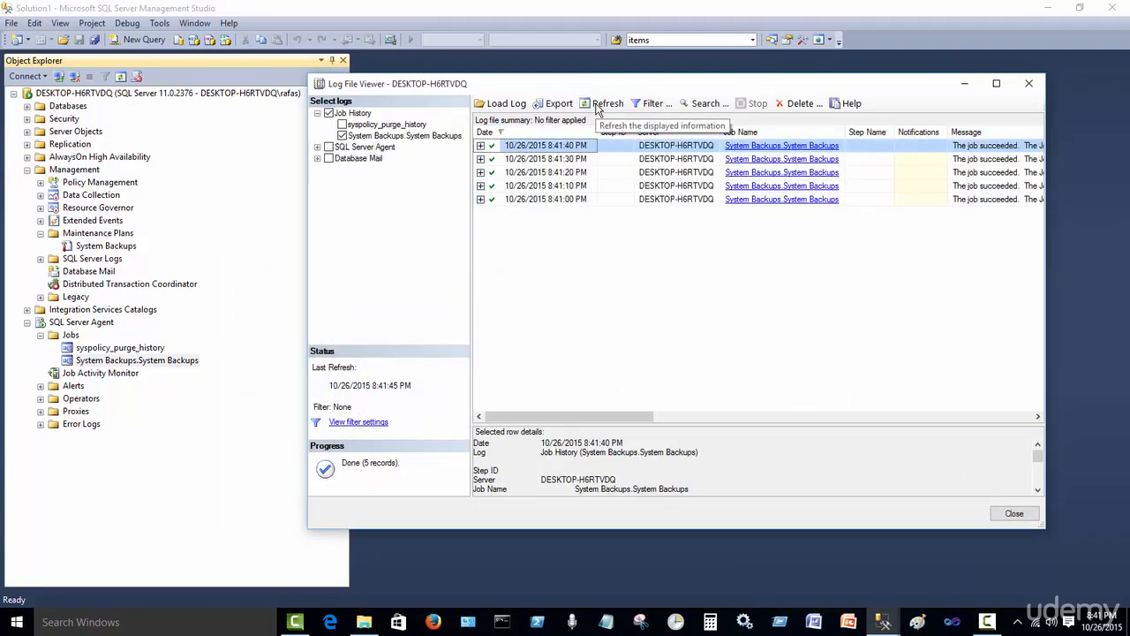
{"action": "left_click", "coordinate": [598, 106]}
{"action": "left_click", "coordinate": [599, 107]}
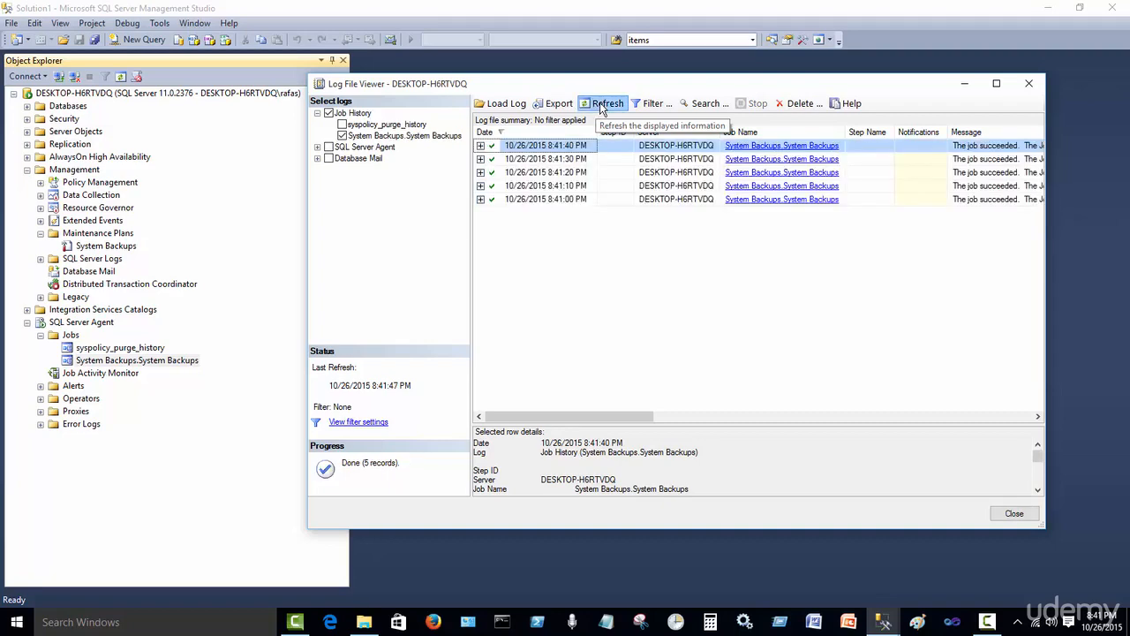
{"action": "left_click", "coordinate": [600, 107]}
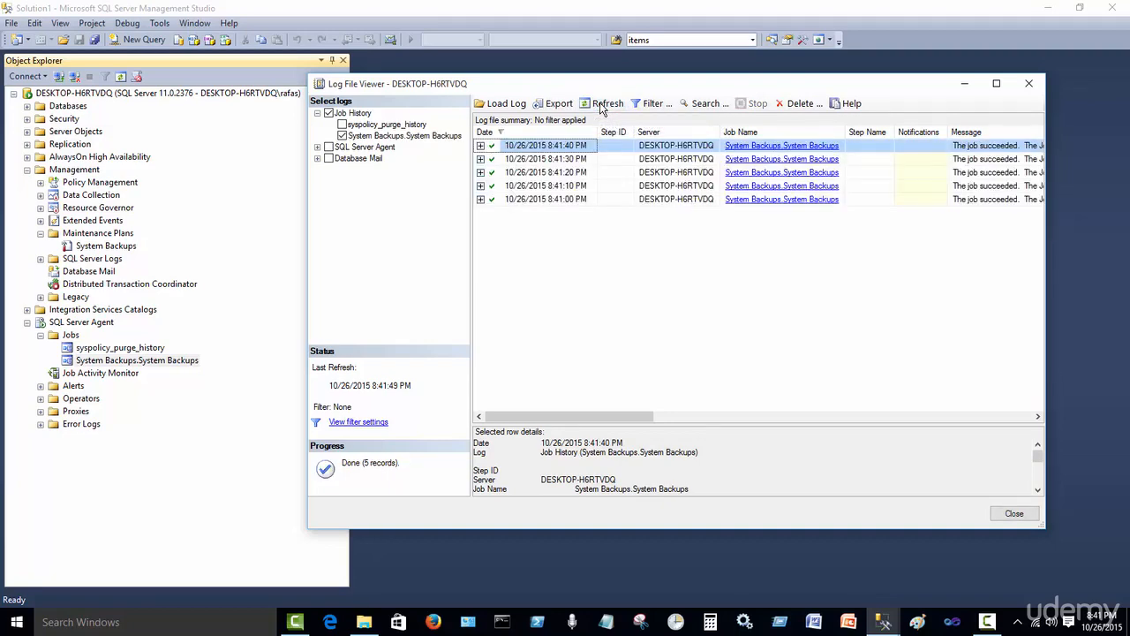
{"action": "left_click", "coordinate": [600, 107]}
{"action": "left_click", "coordinate": [601, 107]}
{"action": "left_click", "coordinate": [601, 107]}
{"action": "left_click", "coordinate": [601, 106]}
{"action": "left_click", "coordinate": [601, 107]}
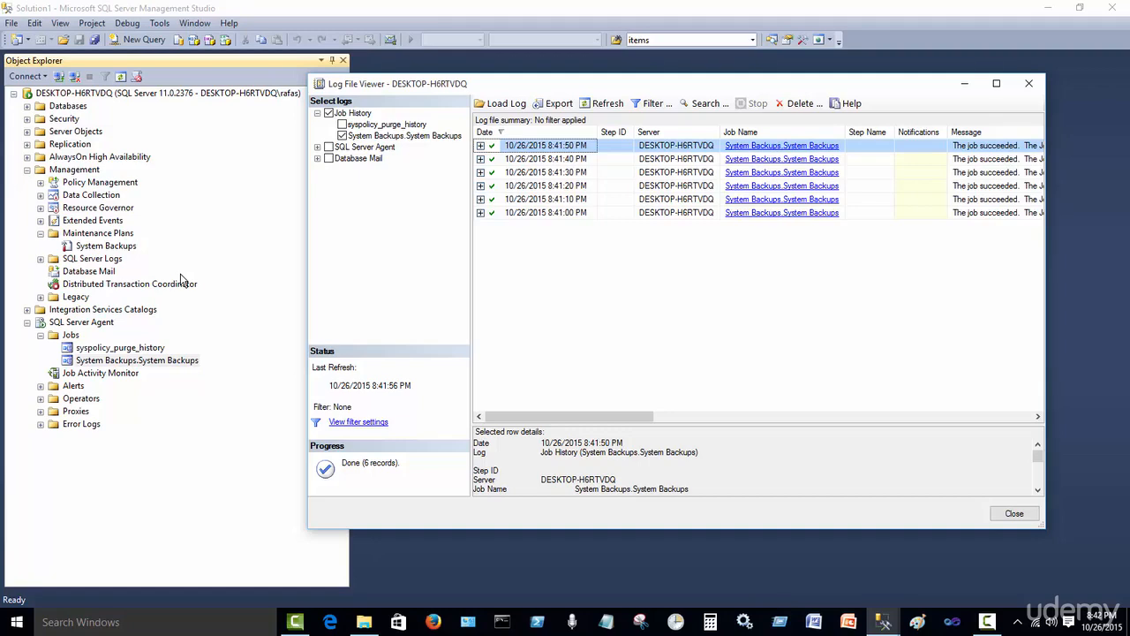
{"action": "left_click", "coordinate": [1029, 83]}
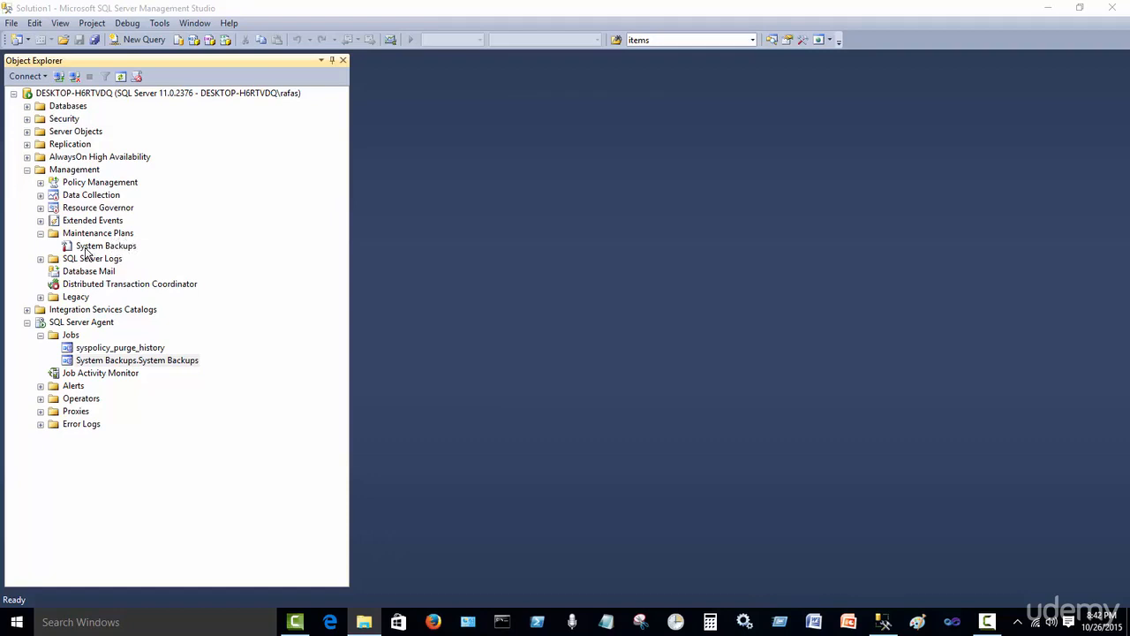
{"action": "left_click", "coordinate": [255, 382]}
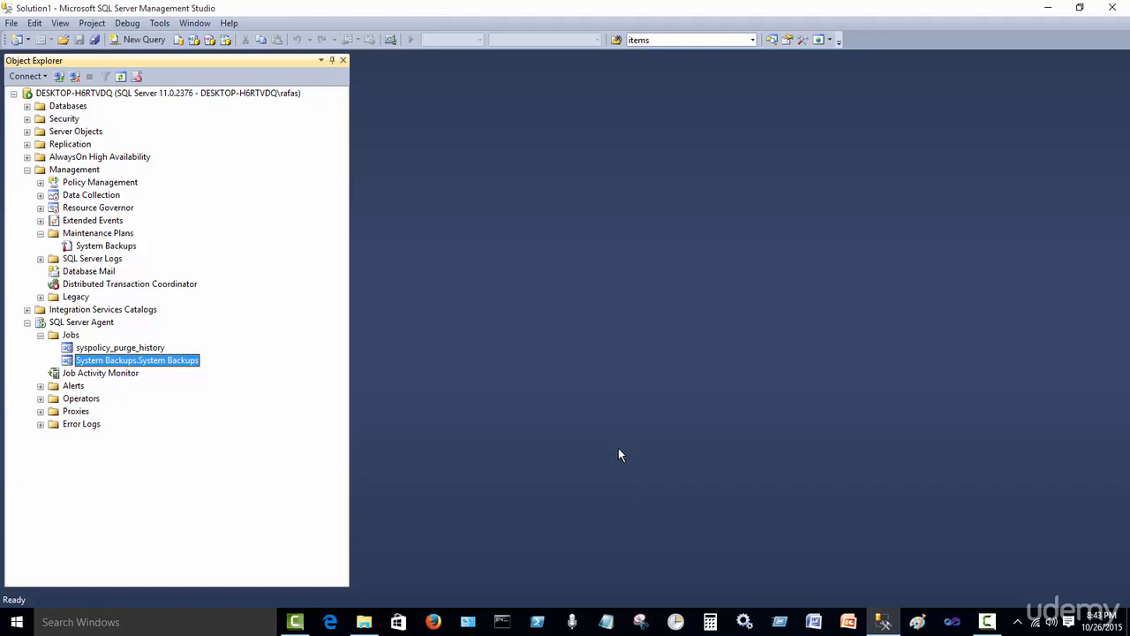
{"action": "left_click", "coordinate": [989, 622]}
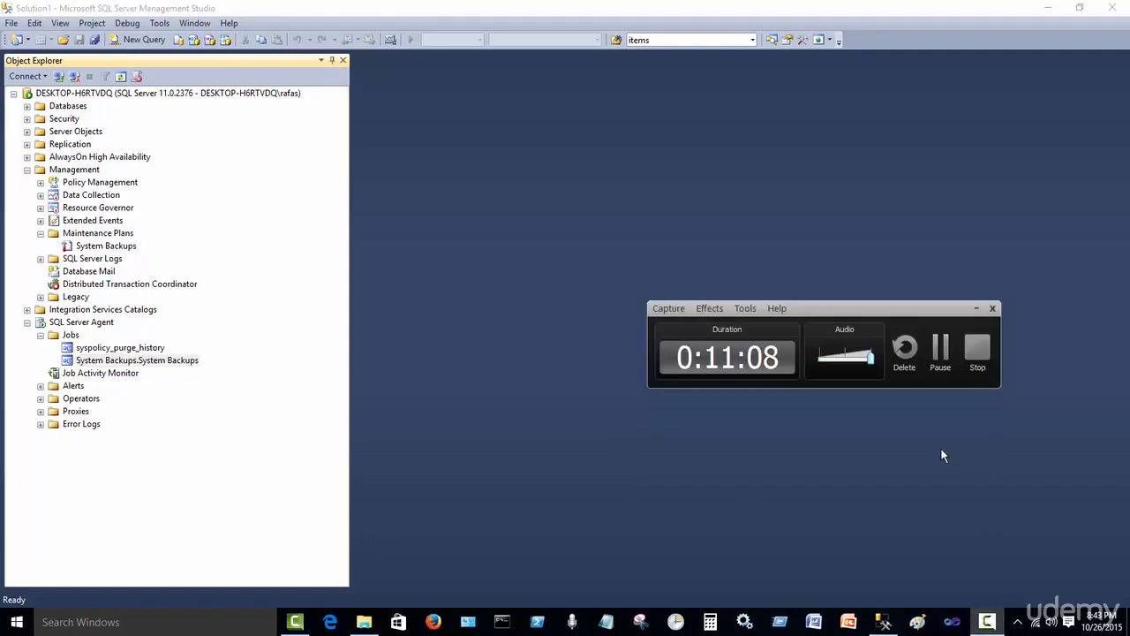